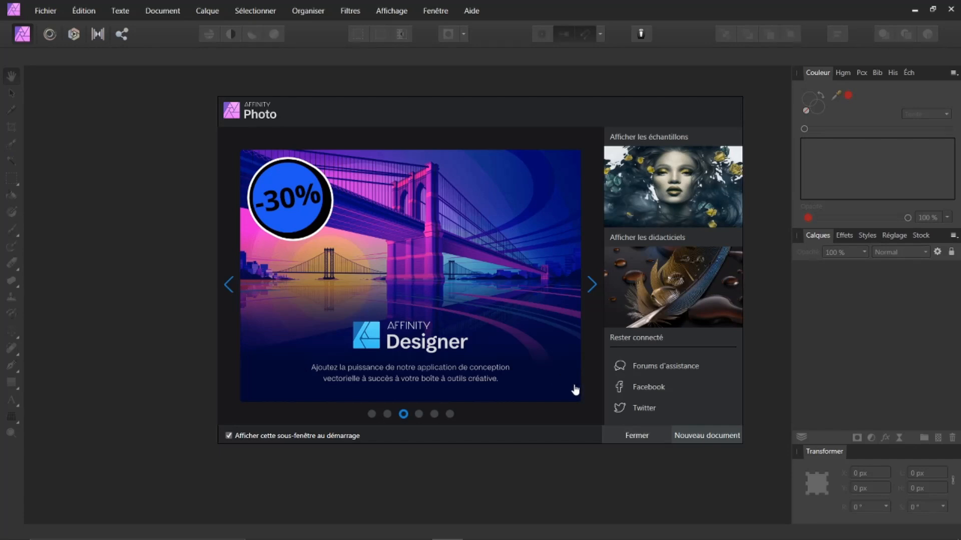
Step: Dismiss the welcome window and open the recent image woman-3990680_1920.jpg
click(631, 439)
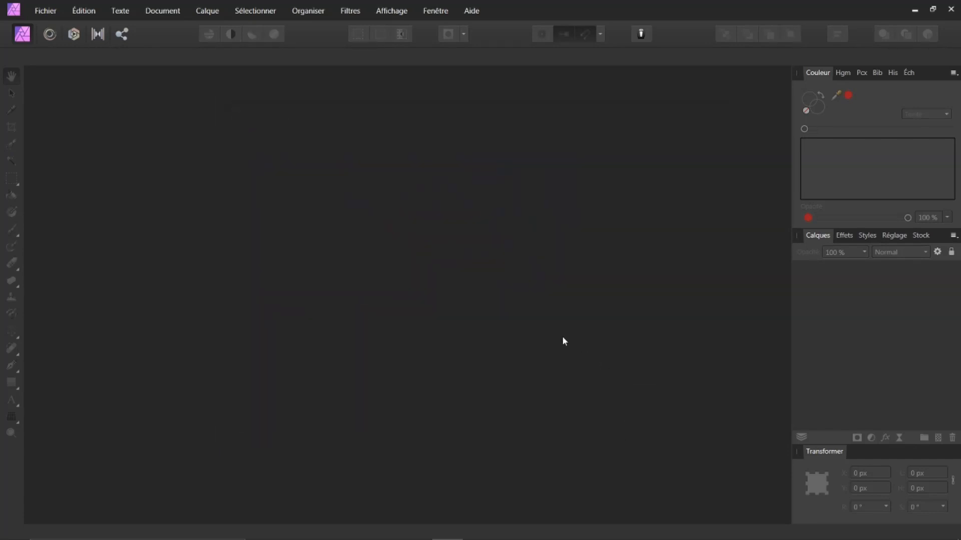
click(48, 13)
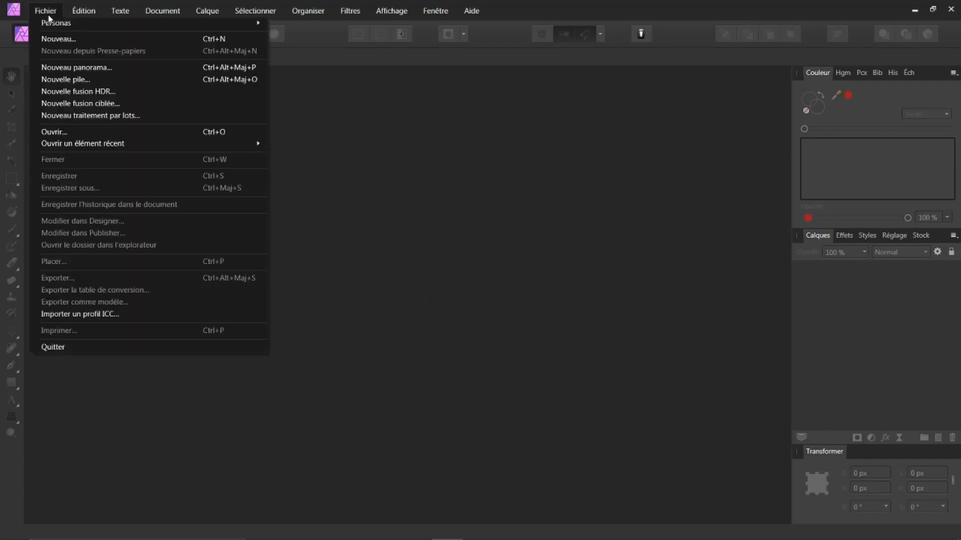
mouse_move(192, 144)
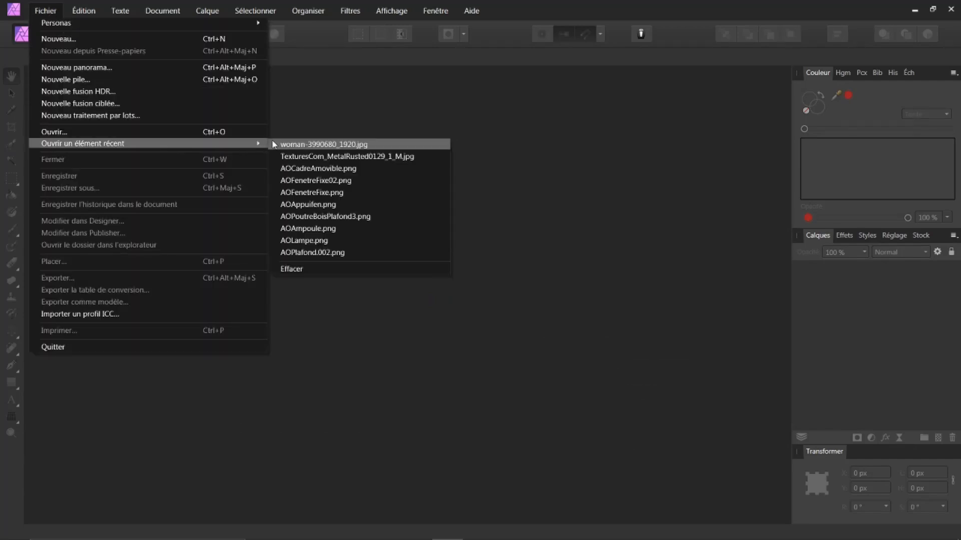
click(290, 145)
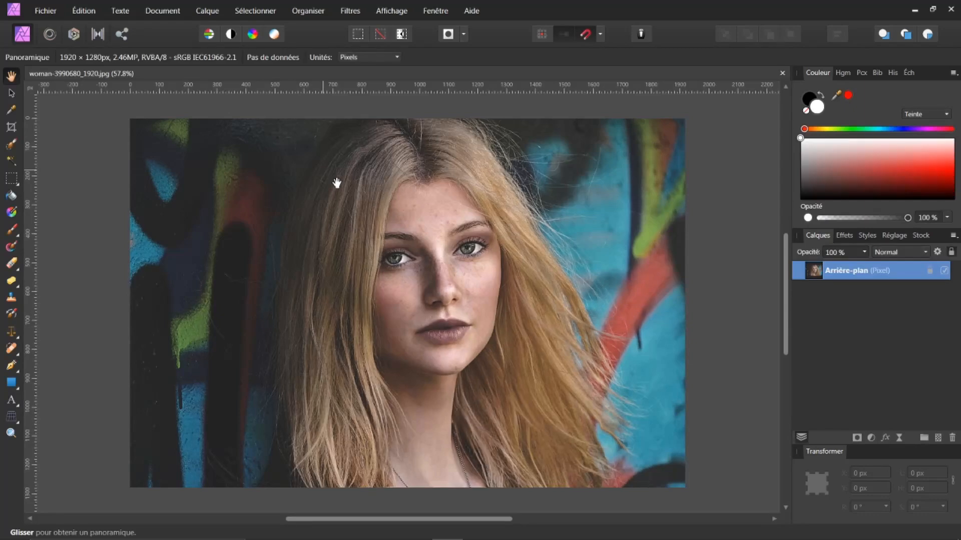
Step: Duplicate the Arrière-plan layer of the portrait
scroll(391, 243, up, 2)
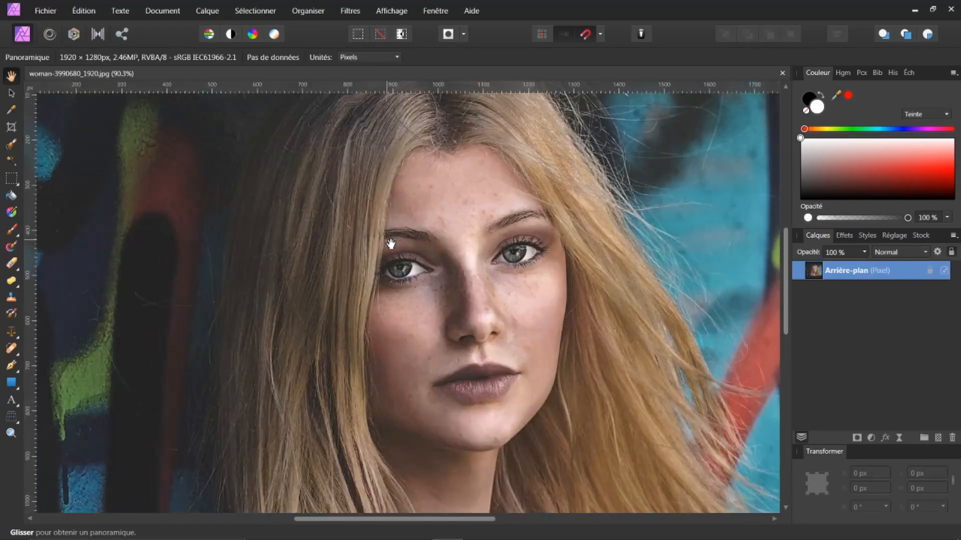
scroll(391, 243, up, 1)
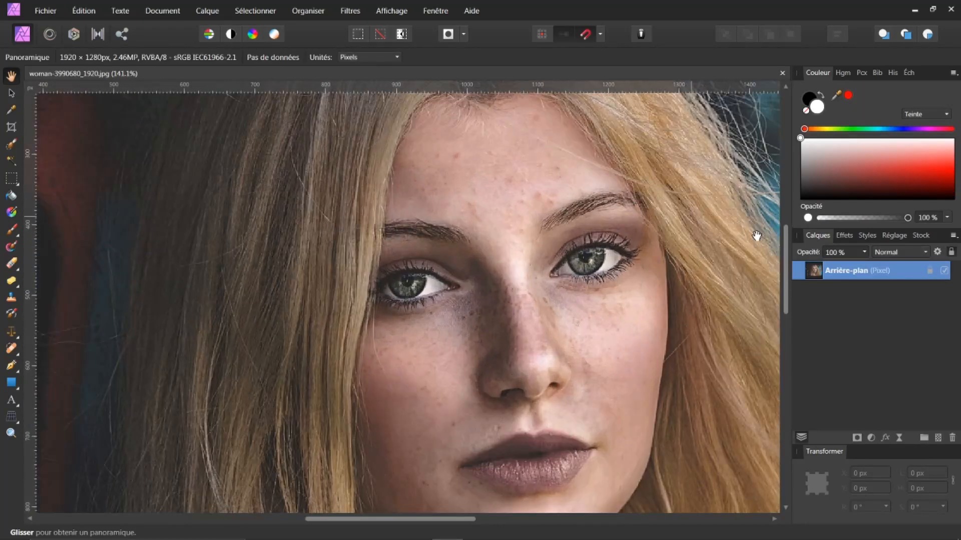
drag(784, 255, 776, 284)
scroll(624, 280, up, 1)
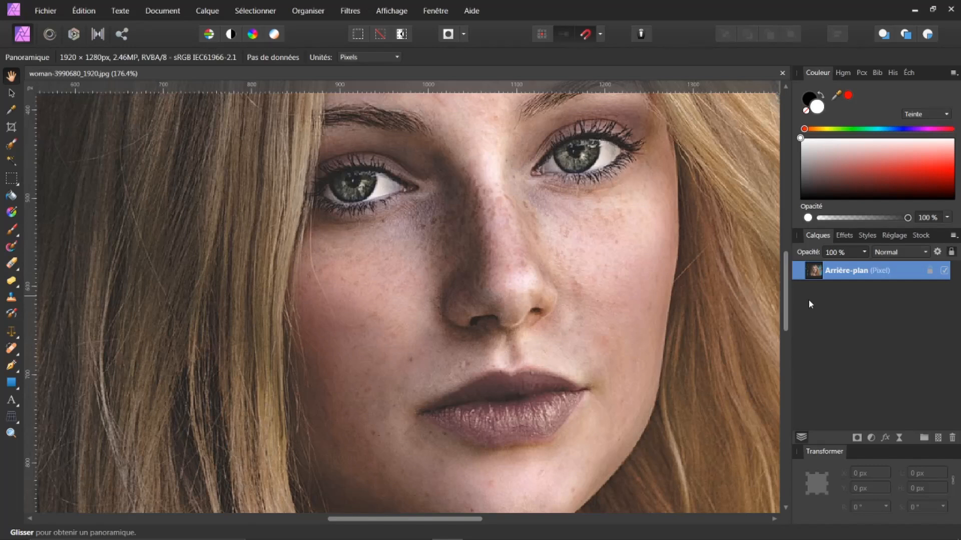
key(ctrl+j)
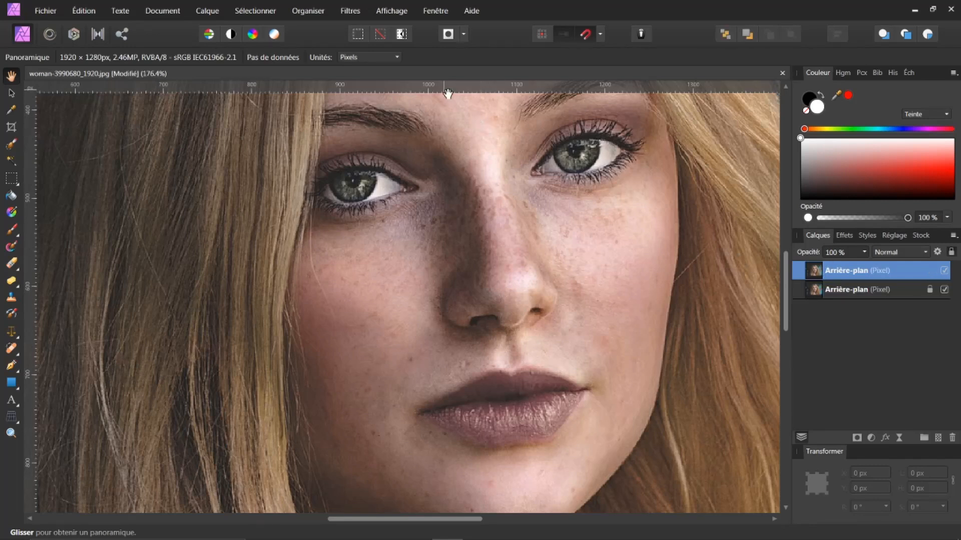
Step: Apply frequency separation to the duplicated layer with a 0.2 px radius and compare the image without the Haute fréquence layer
click(353, 14)
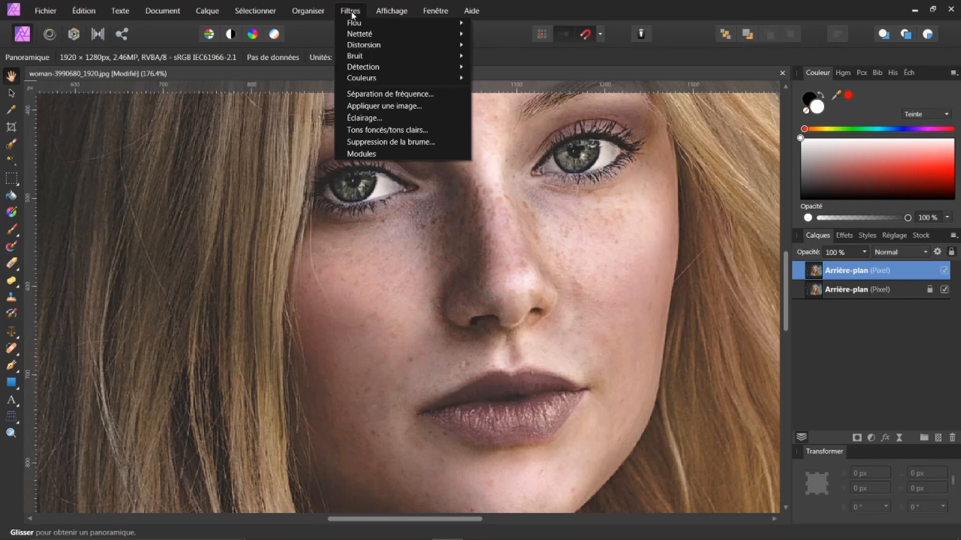
click(377, 94)
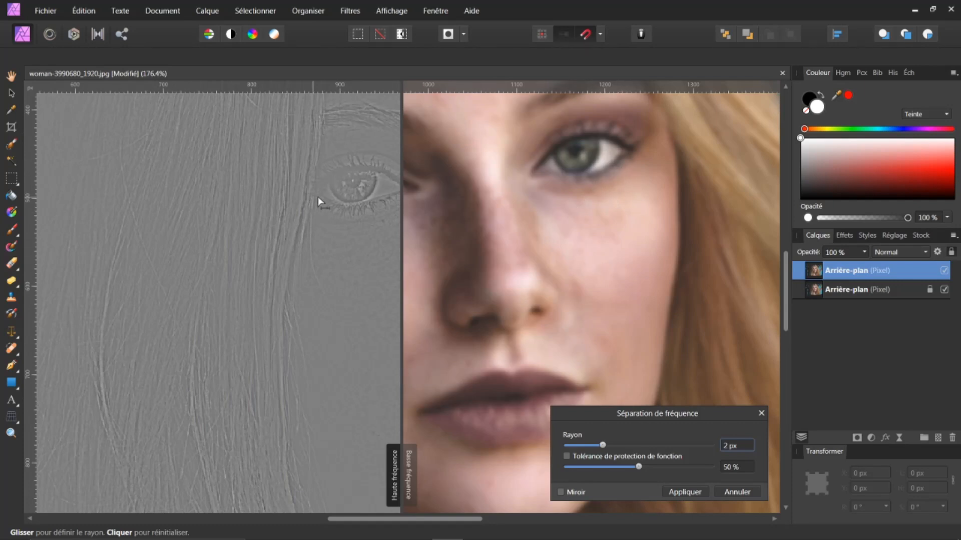
drag(602, 445, 574, 458)
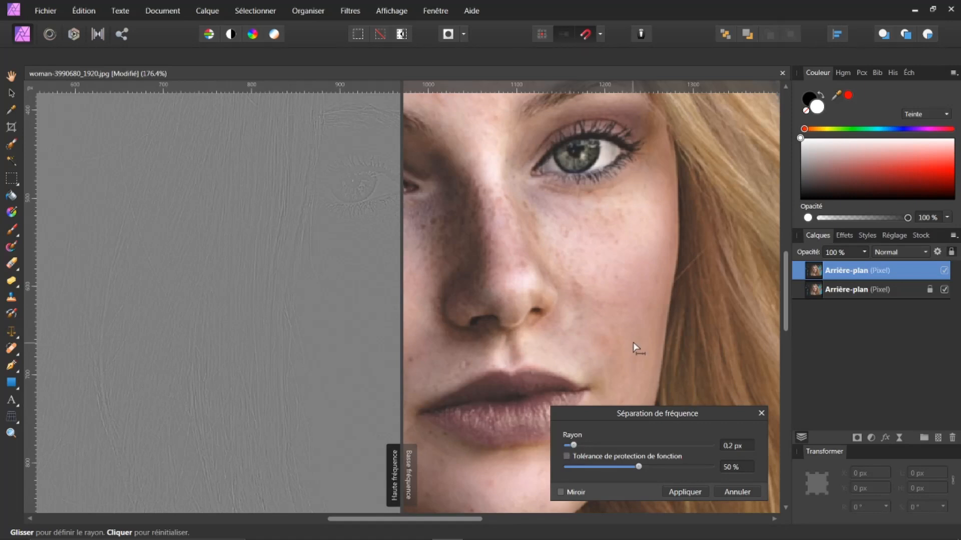
click(684, 491)
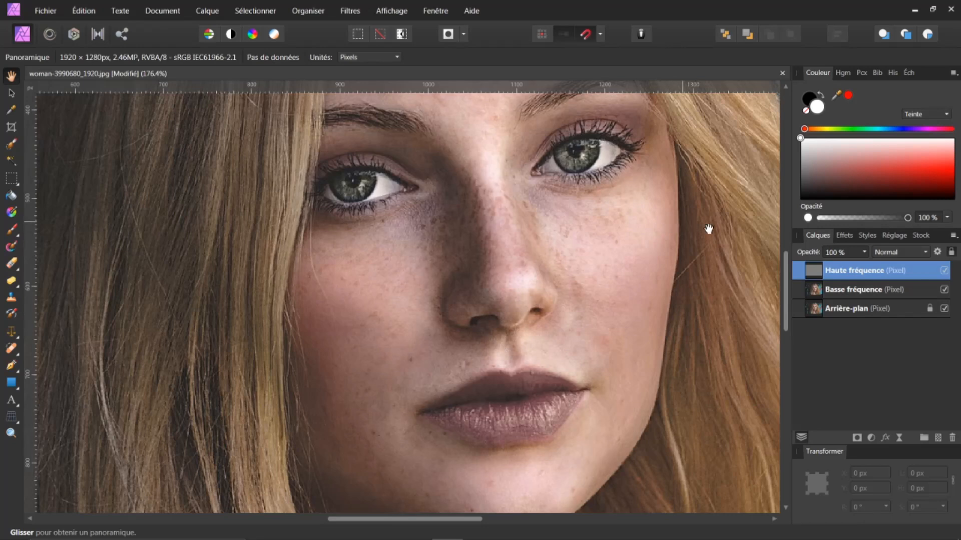
click(944, 271)
click(944, 270)
Step: Duplicate the Basse fréquence layer and apply a Gaussian blur effect with a 2.3 px radius to the copy
click(839, 293)
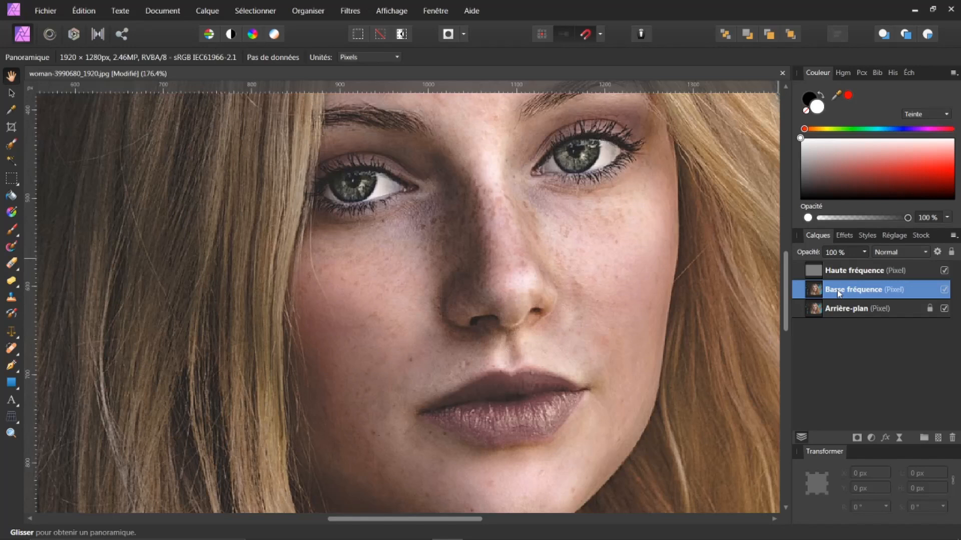
key(ctrl+j)
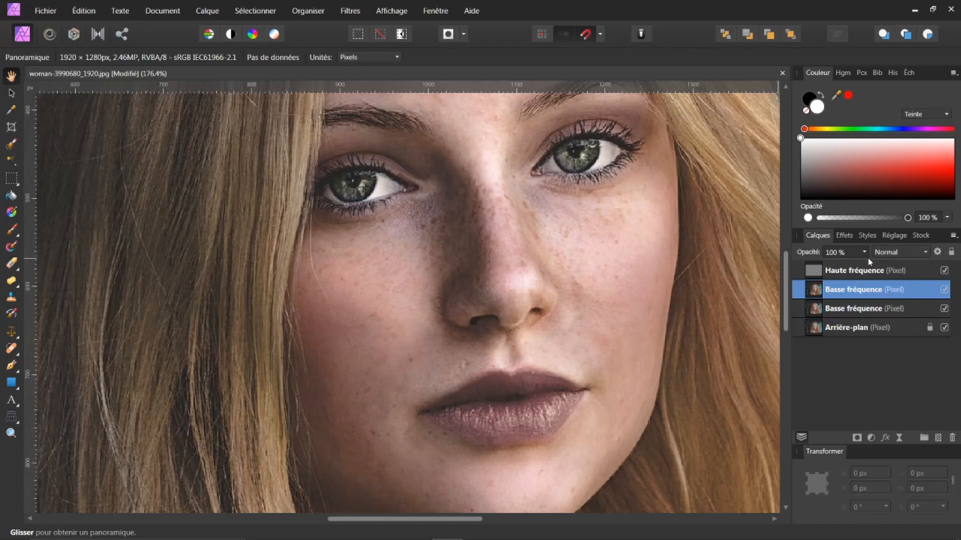
click(844, 236)
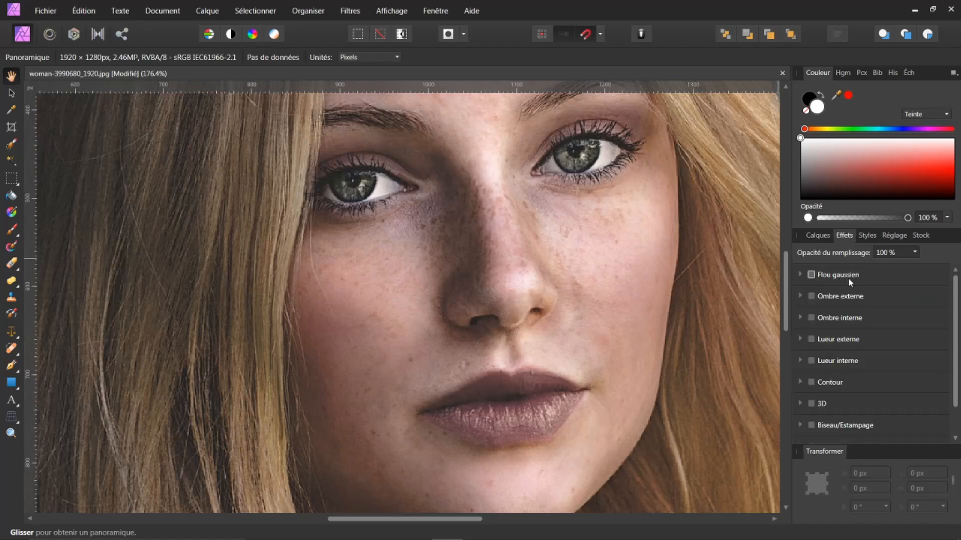
click(800, 274)
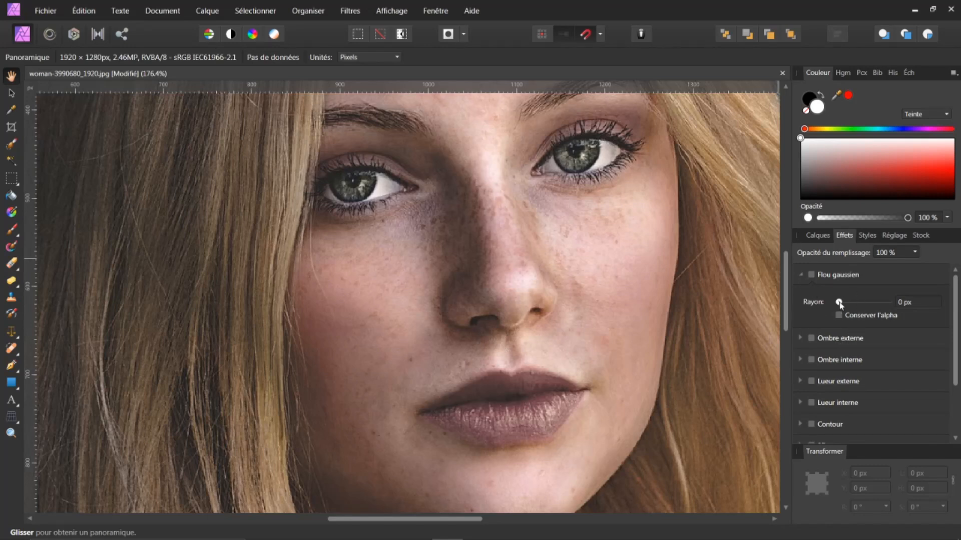
mouse_move(839, 302)
mouse_down()
mouse_move(862, 307)
mouse_move(853, 311)
mouse_up()
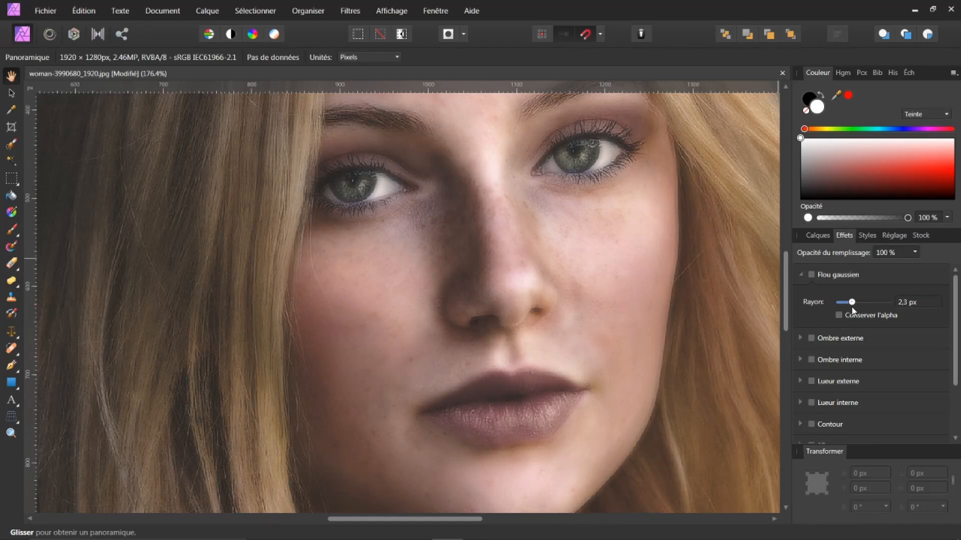
click(852, 309)
click(818, 236)
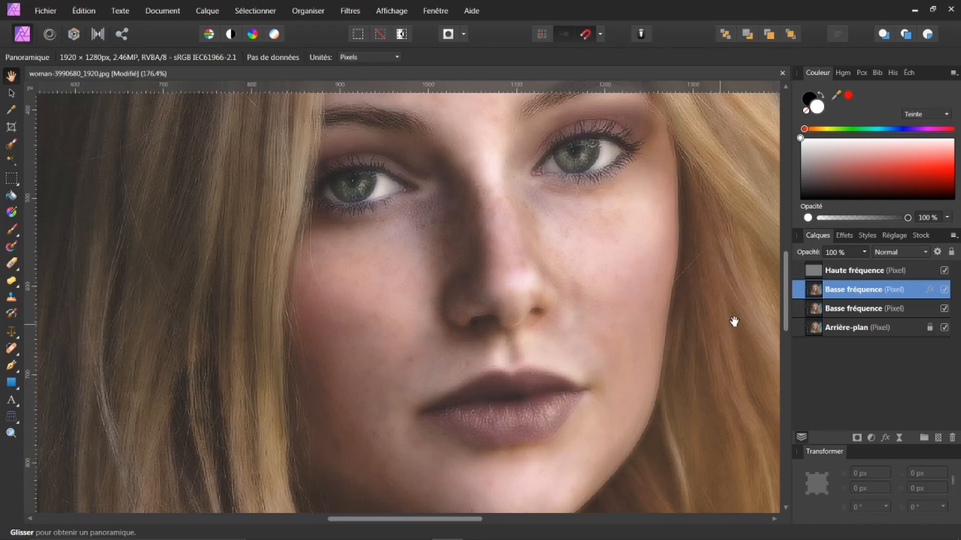
Step: Add a mask to the blurred Basse fréquence layer and invert it to black
click(856, 438)
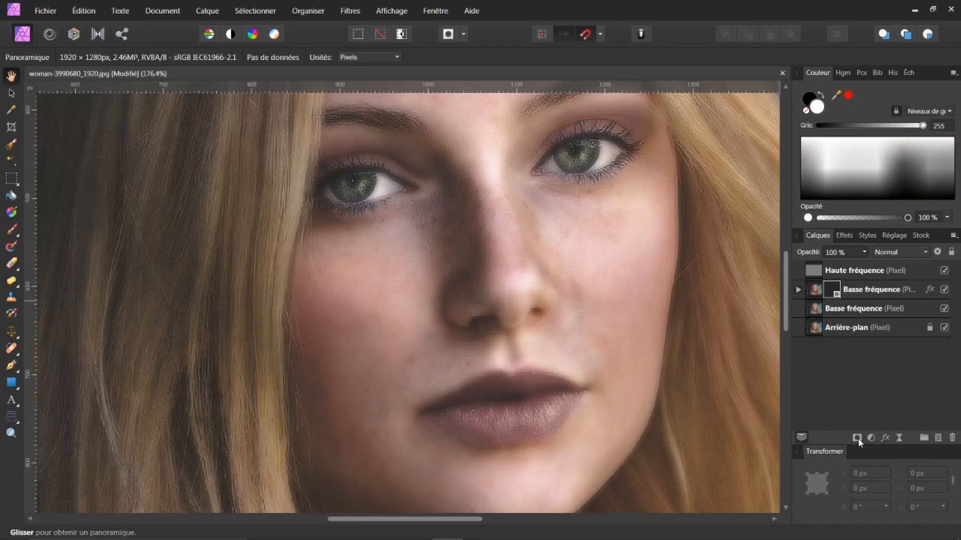
click(798, 289)
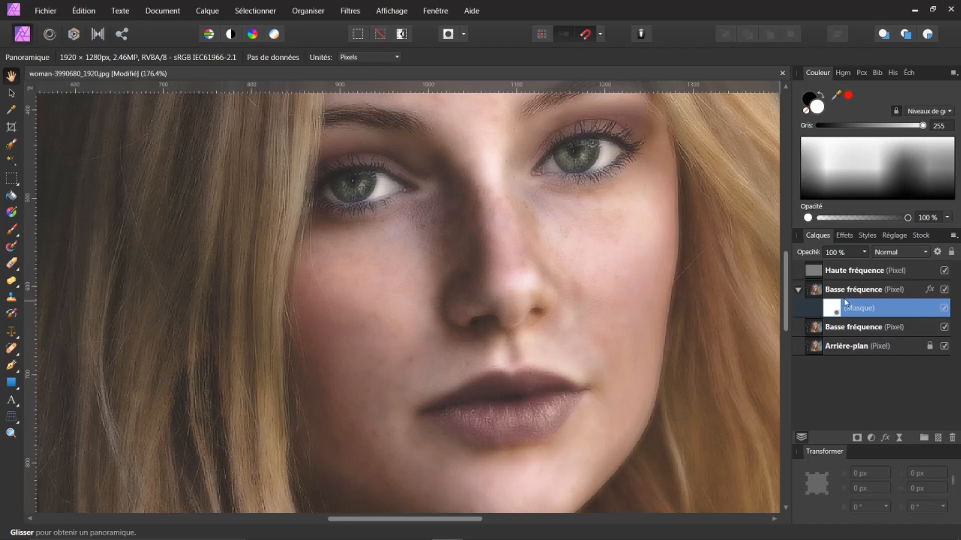
click(944, 289)
click(943, 290)
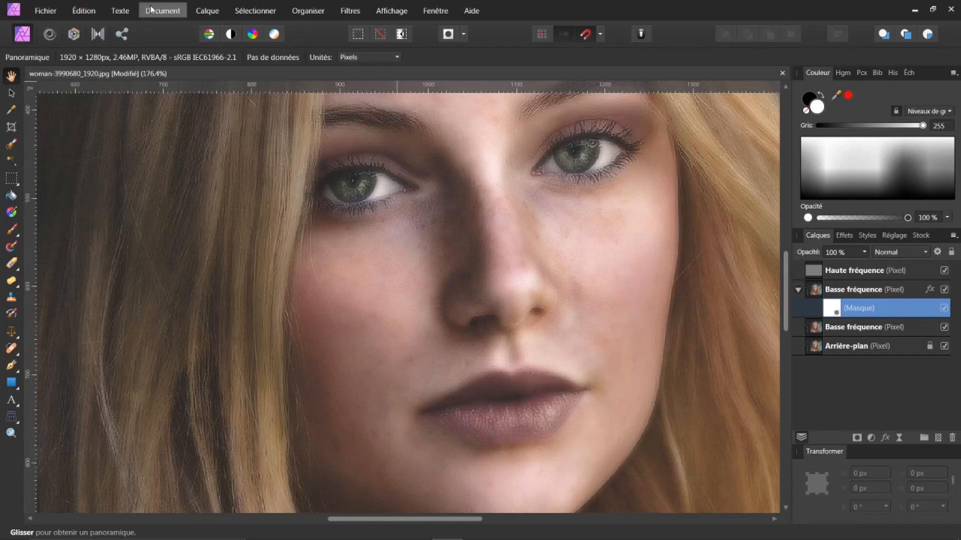
click(207, 15)
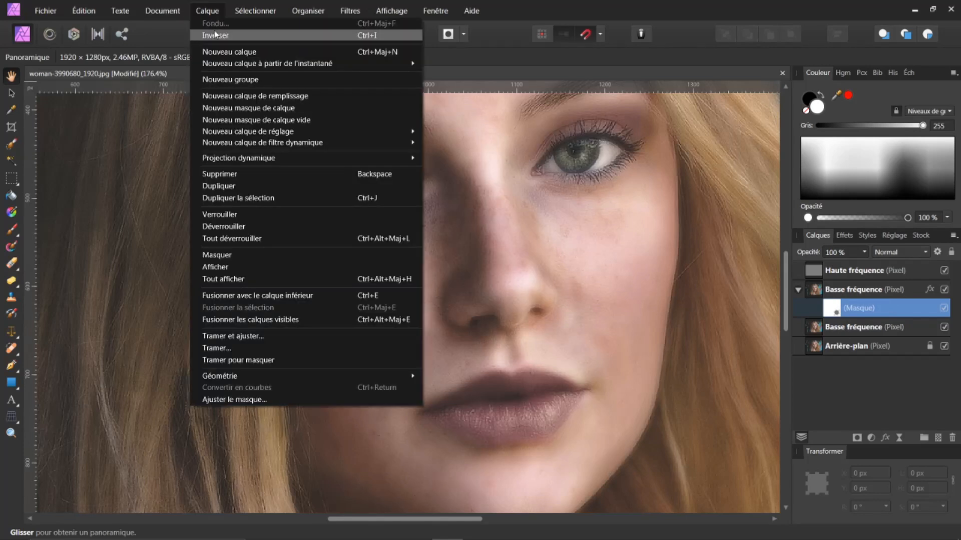
click(215, 36)
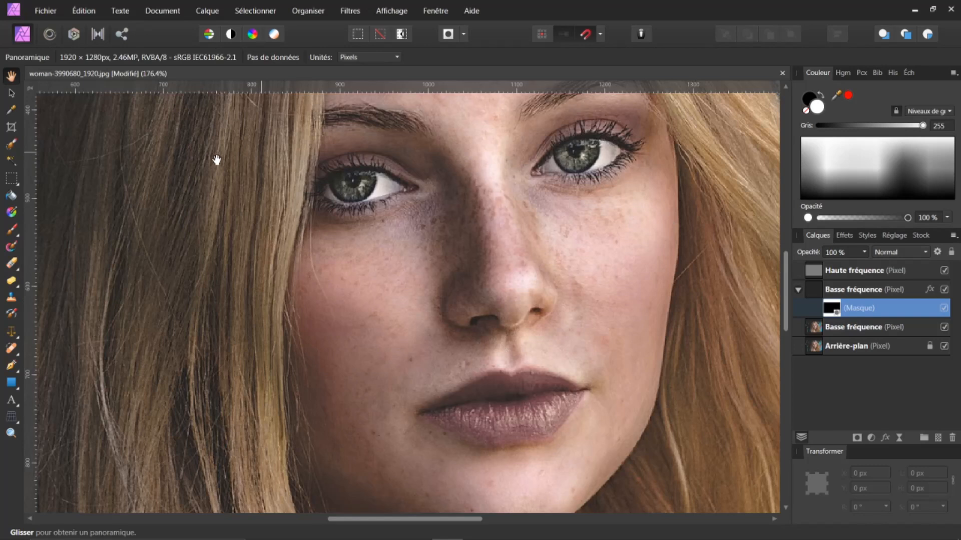
Step: Paint white on the mask over the brightly lit cheek with the brush at 65% opacity
click(11, 229)
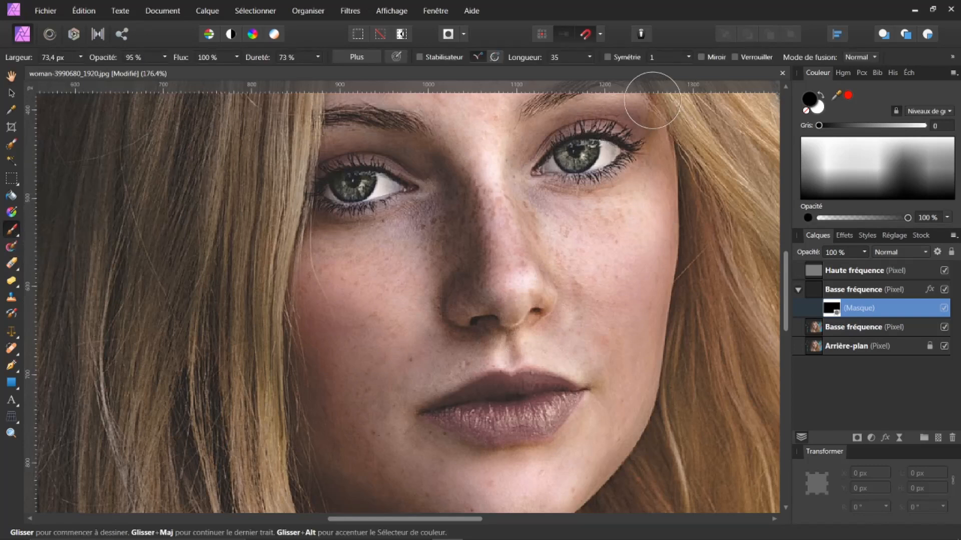
click(818, 108)
mouse_move(621, 210)
mouse_down()
mouse_move(610, 235)
mouse_move(579, 240)
mouse_up()
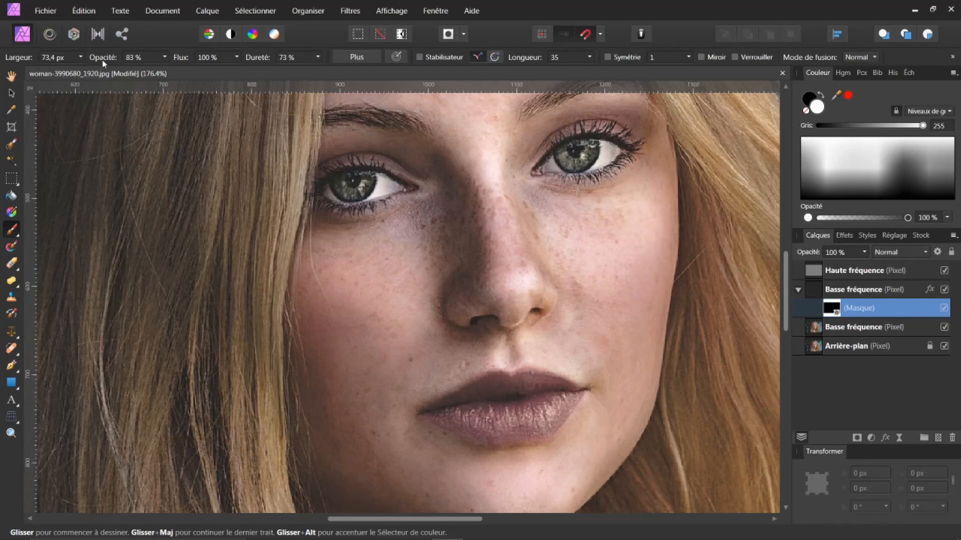
drag(98, 59, 93, 59)
drag(550, 165, 575, 180)
mouse_move(565, 235)
mouse_down()
mouse_move(587, 237)
mouse_move(627, 215)
mouse_move(605, 285)
mouse_move(596, 271)
mouse_move(587, 294)
mouse_move(562, 239)
mouse_move(544, 218)
mouse_move(542, 233)
mouse_move(535, 214)
mouse_move(574, 308)
mouse_move(581, 295)
mouse_move(585, 348)
mouse_move(567, 343)
mouse_move(605, 364)
mouse_move(610, 405)
mouse_move(610, 396)
mouse_move(595, 439)
mouse_move(612, 427)
mouse_move(634, 377)
mouse_move(605, 440)
mouse_move(658, 175)
mouse_move(645, 248)
mouse_move(652, 228)
mouse_move(637, 242)
mouse_move(639, 216)
mouse_move(531, 212)
mouse_move(535, 229)
mouse_move(527, 219)
mouse_move(581, 309)
mouse_move(573, 284)
mouse_move(570, 312)
mouse_move(546, 313)
mouse_move(545, 346)
mouse_move(621, 350)
mouse_move(645, 366)
mouse_move(631, 405)
mouse_move(587, 445)
mouse_move(596, 448)
mouse_move(607, 440)
mouse_move(633, 288)
mouse_move(639, 323)
mouse_move(625, 275)
mouse_move(648, 225)
mouse_move(586, 237)
mouse_up()
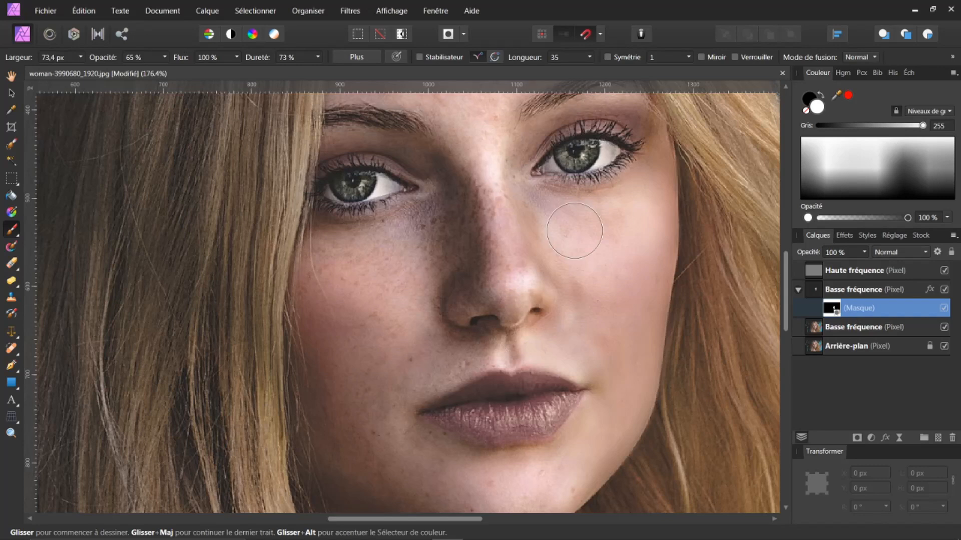
Step: Draw a white rectangle of about 561 × 554 px over the face and move it above the Haute fréquence layer
scroll(570, 225, down, 4)
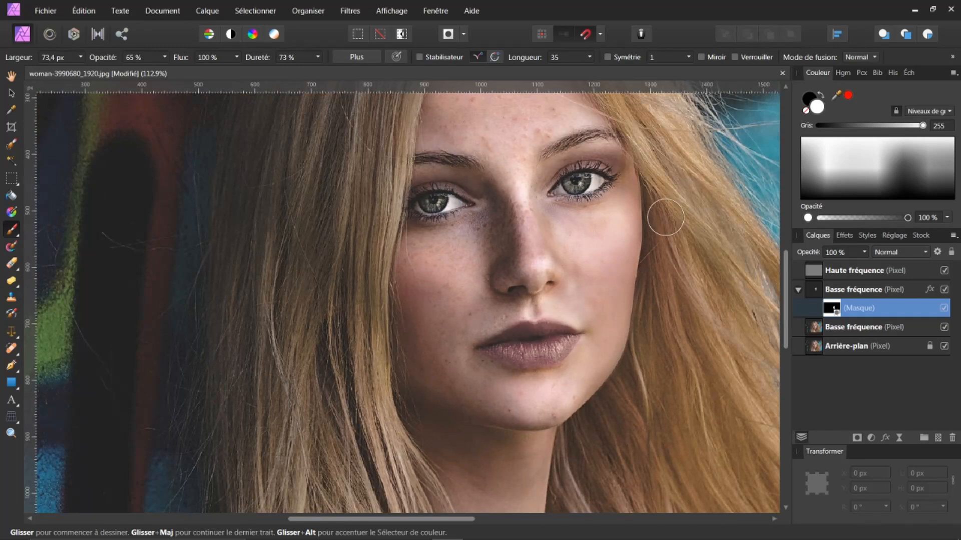
drag(660, 208, 615, 249)
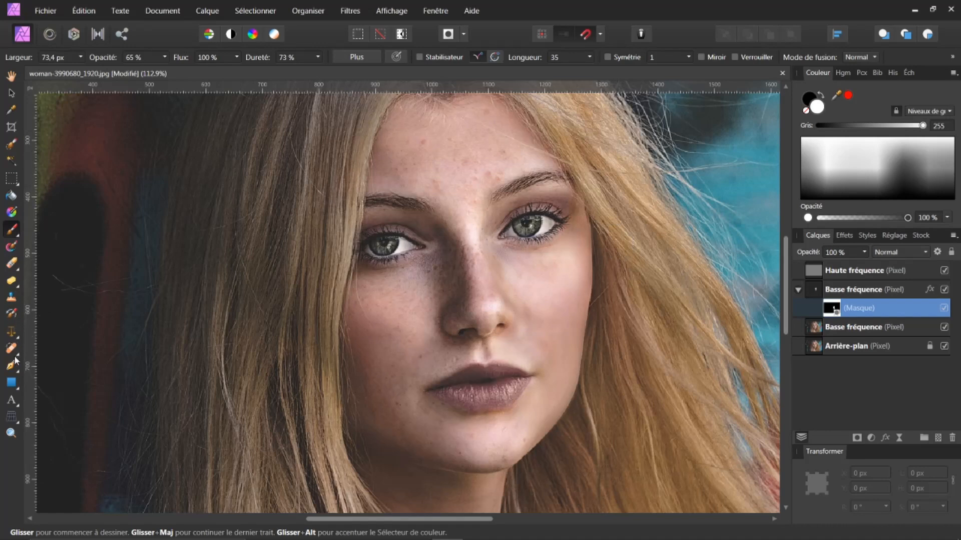
click(12, 383)
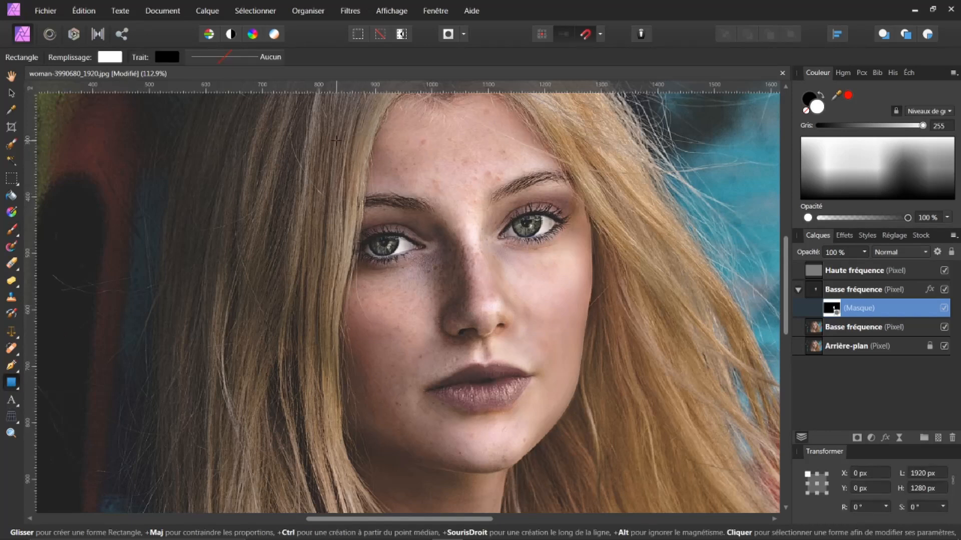
drag(325, 146, 641, 459)
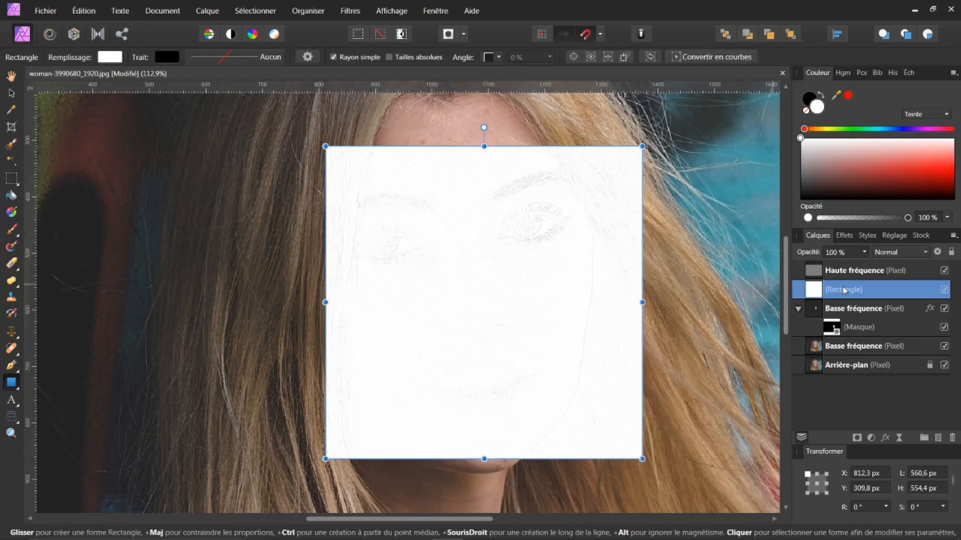
drag(834, 292, 835, 269)
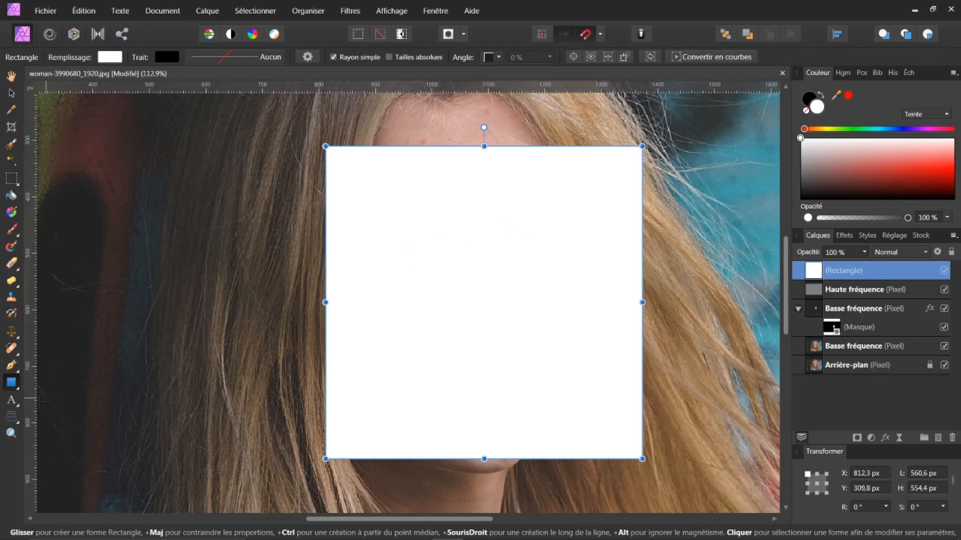
Step: Fill the rectangle over the face with grey at a Gris value of 50
click(114, 61)
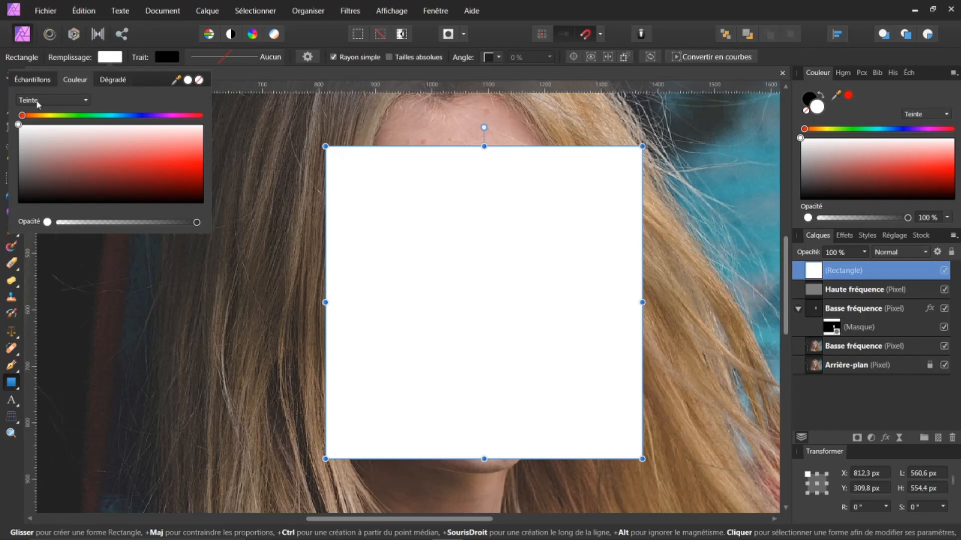
click(86, 100)
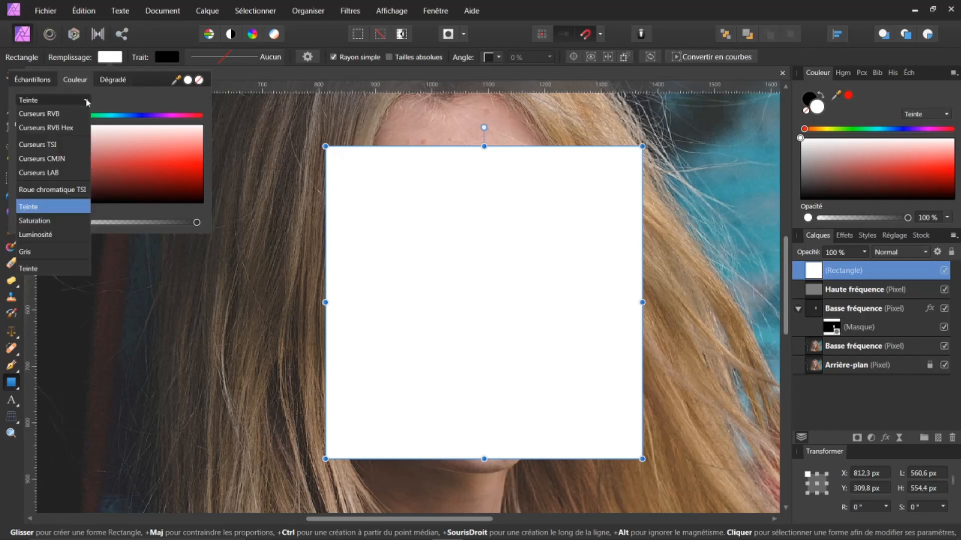
click(32, 253)
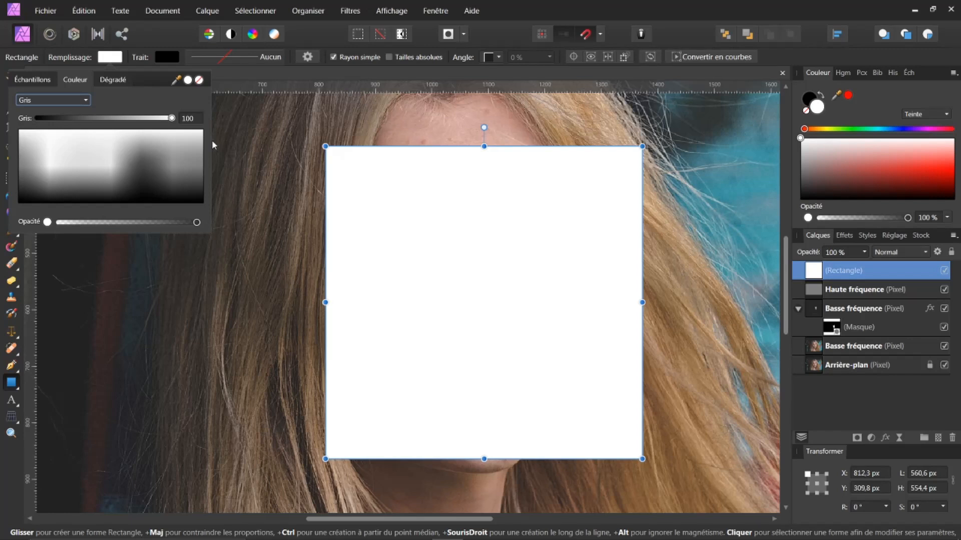
click(197, 120)
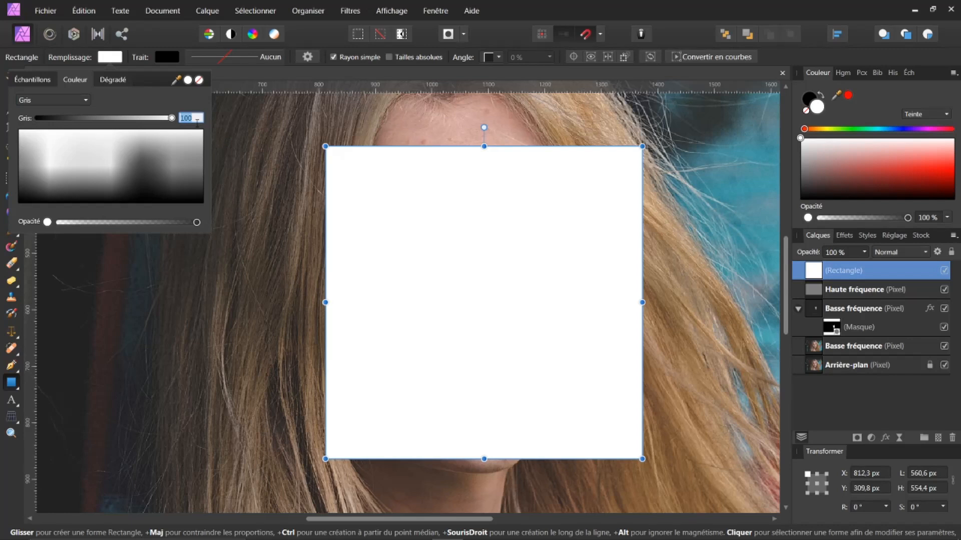
text(50)
key(Return)
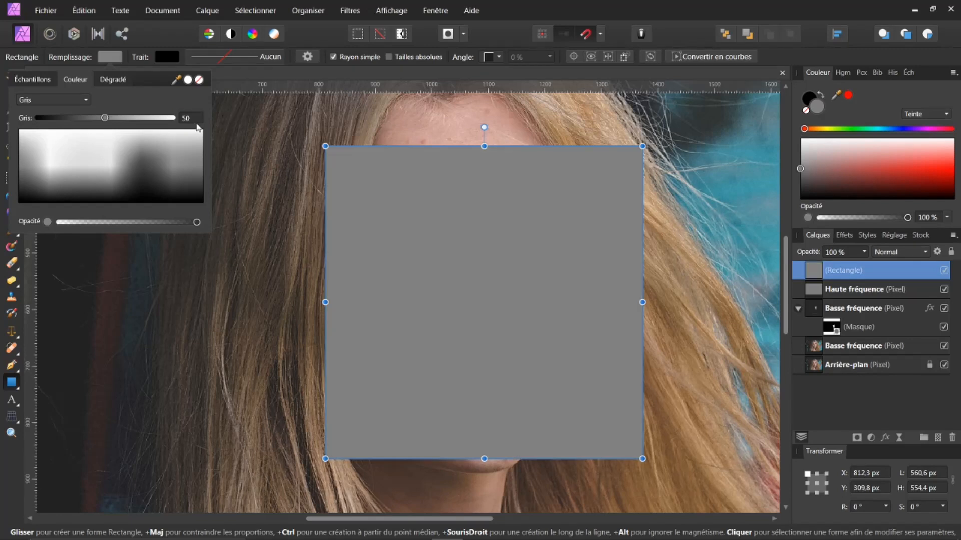
click(530, 125)
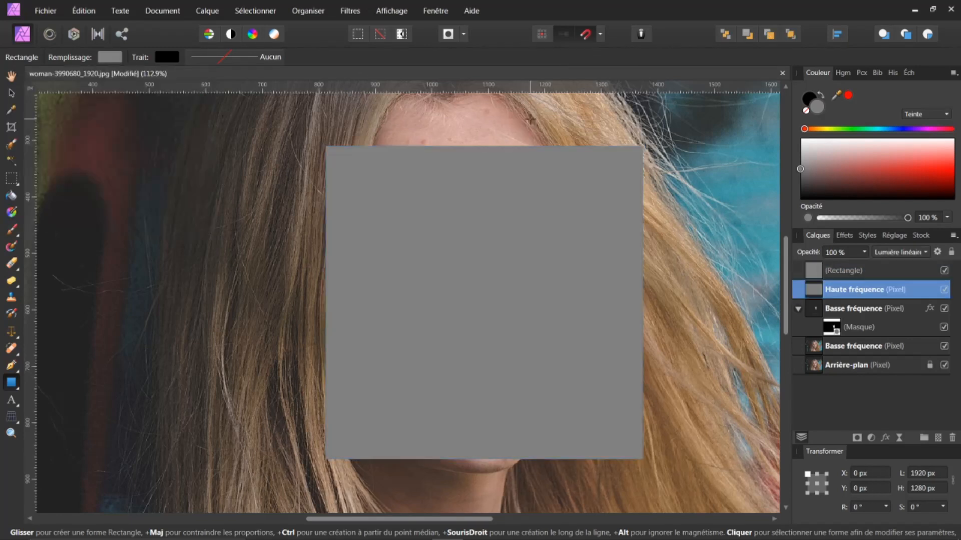
Step: Rasterise the grey rectangle into a pixel layer
click(847, 276)
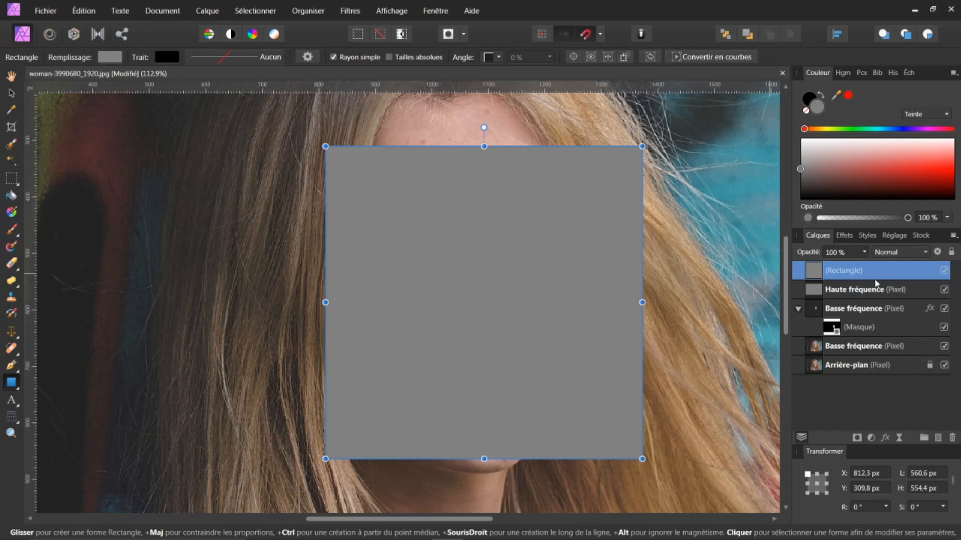
right_click(859, 274)
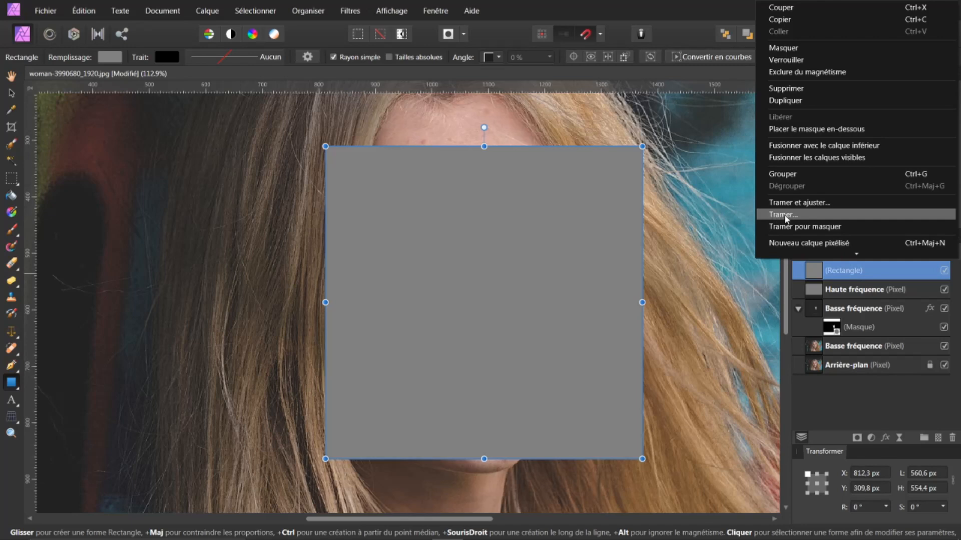
click(785, 217)
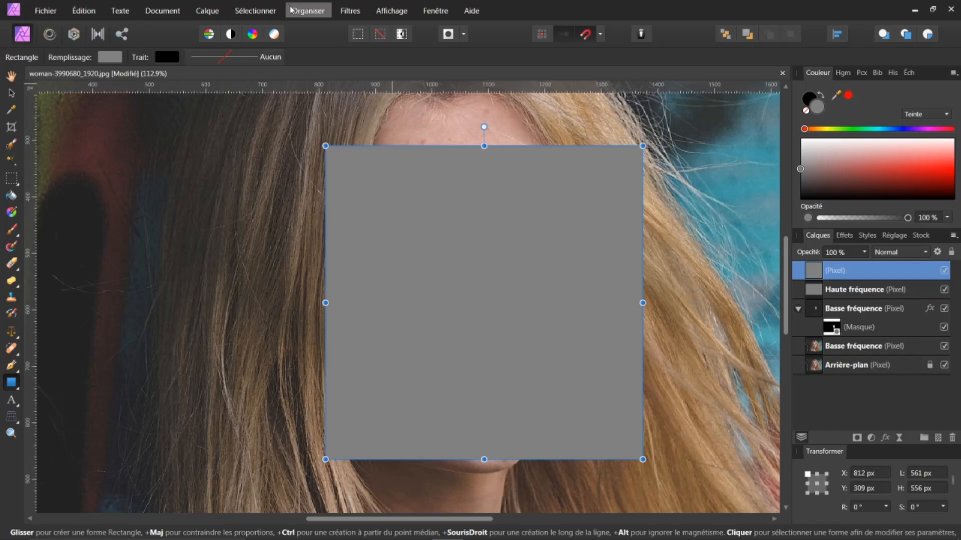
Step: Add monochrome Gaussian noise at 100% intensity to the grey pixel layer
click(352, 12)
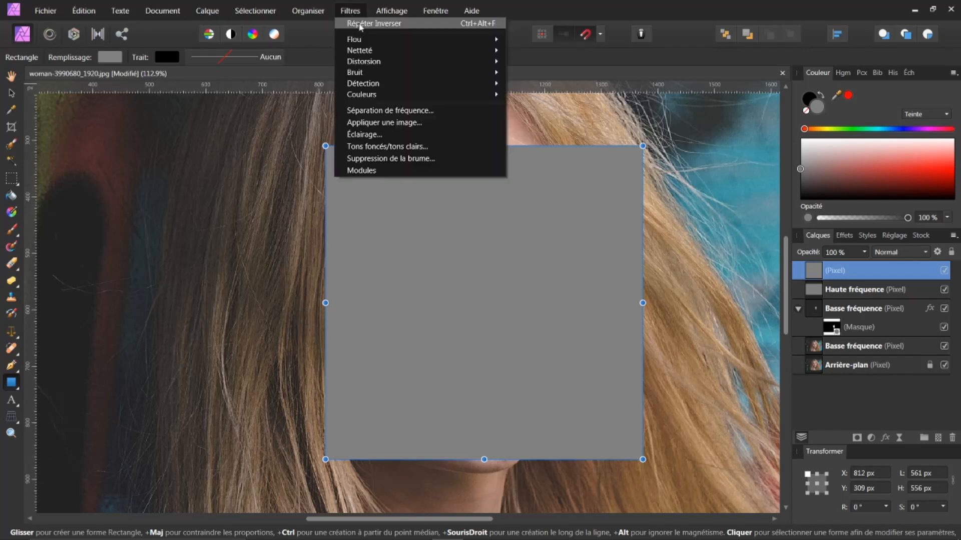
mouse_move(379, 75)
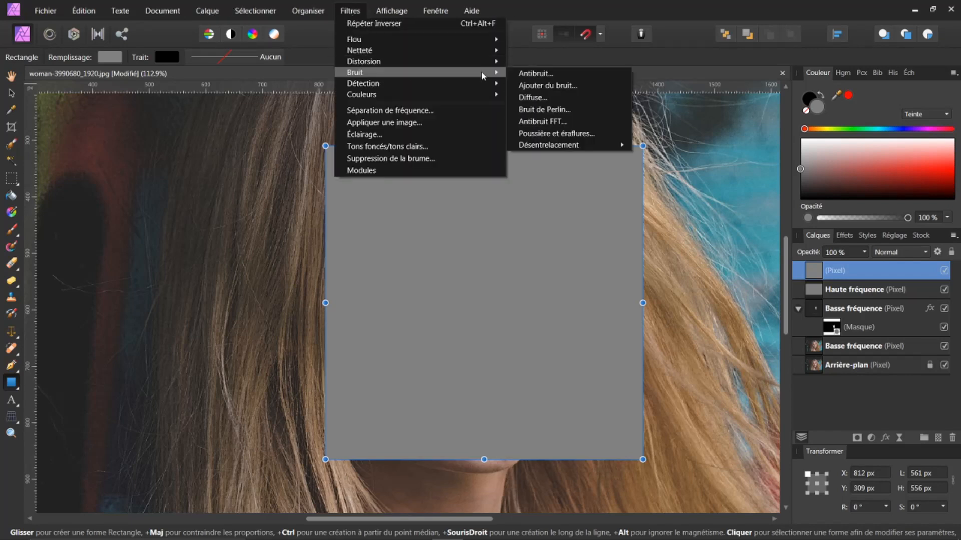
click(540, 86)
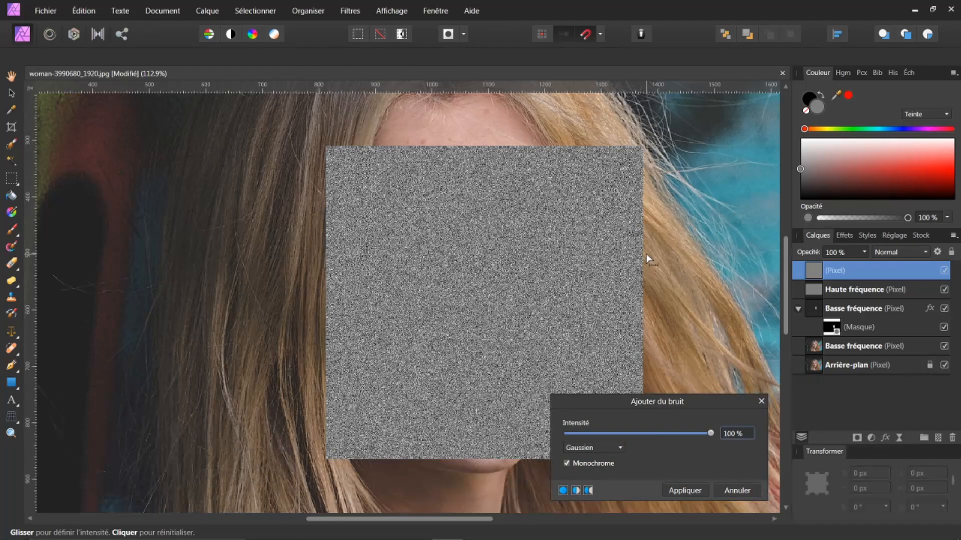
scroll(565, 285, up, 3)
scroll(569, 285, down, 3)
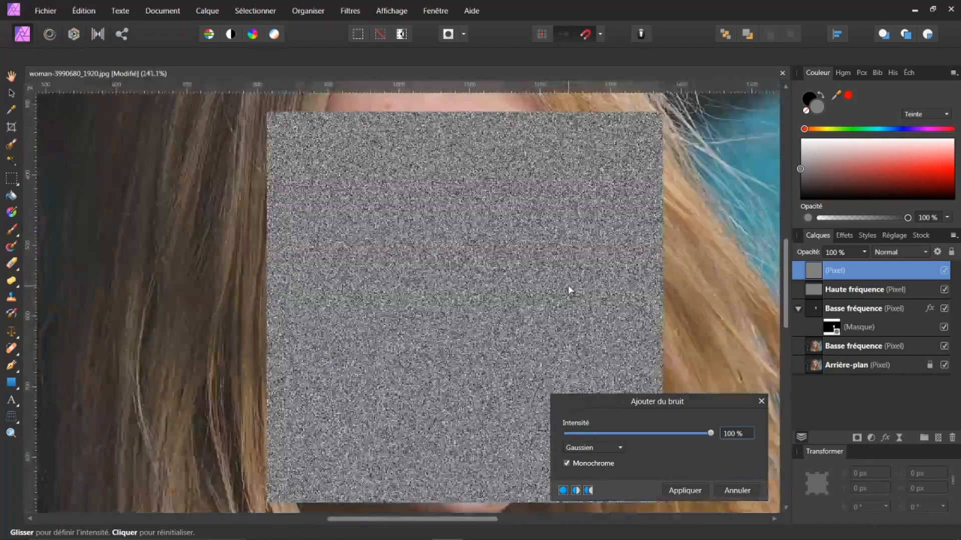
drag(711, 435, 689, 440)
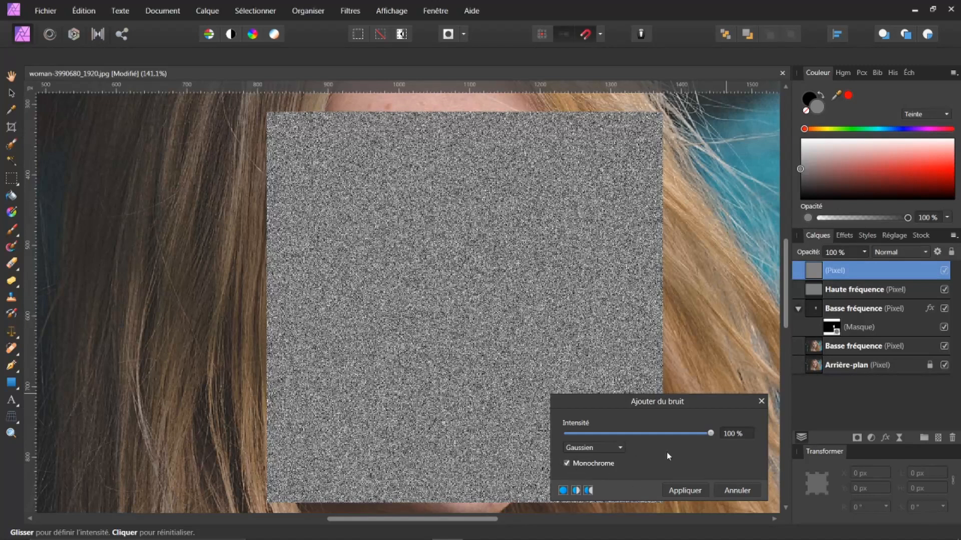
click(680, 493)
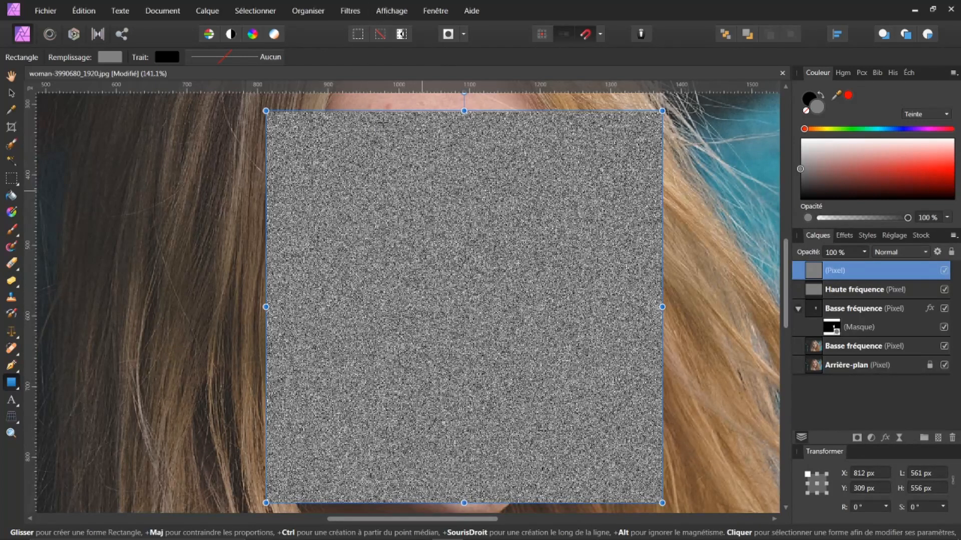
Step: Apply the Dispersion distortion filter to the noise layer, loading the map from the underlying layers, with a force of about 62 px
click(350, 11)
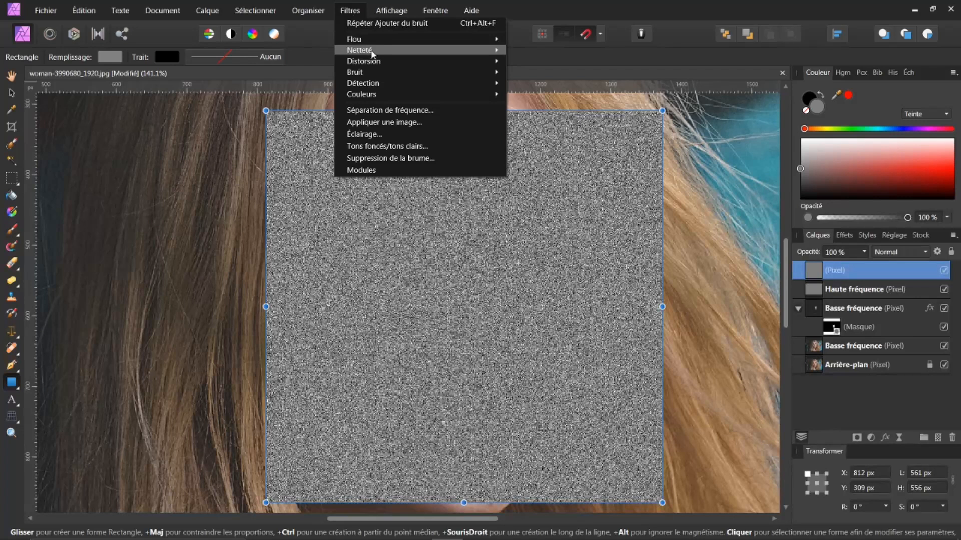
mouse_move(389, 62)
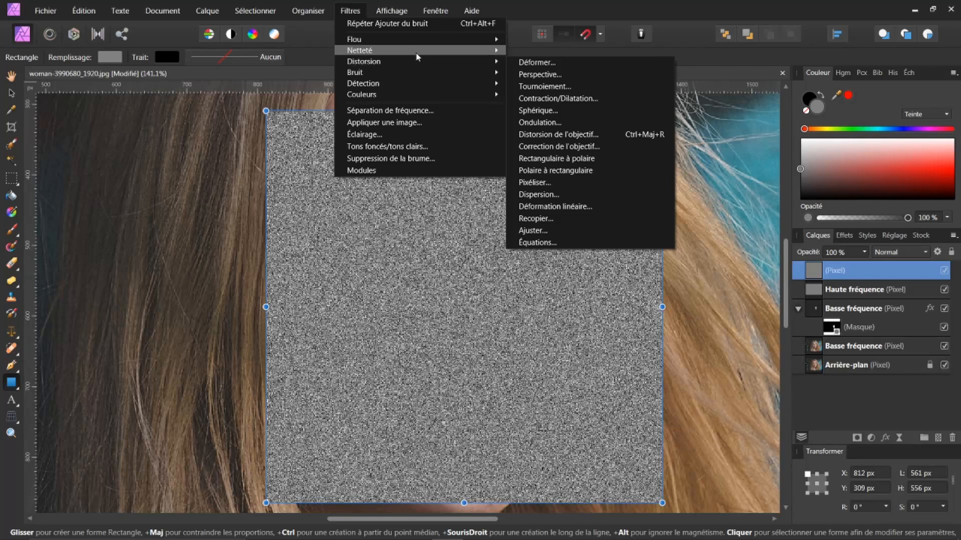
mouse_move(493, 62)
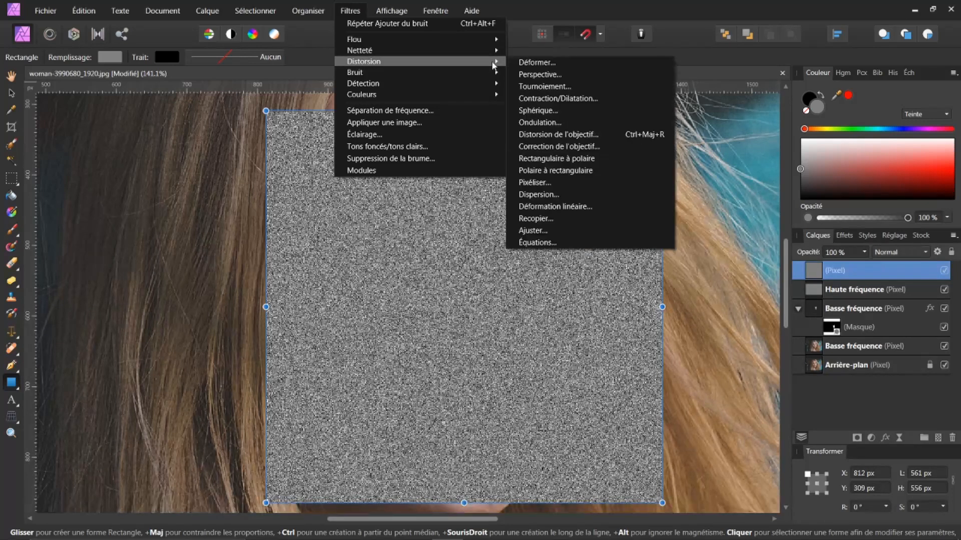
click(534, 201)
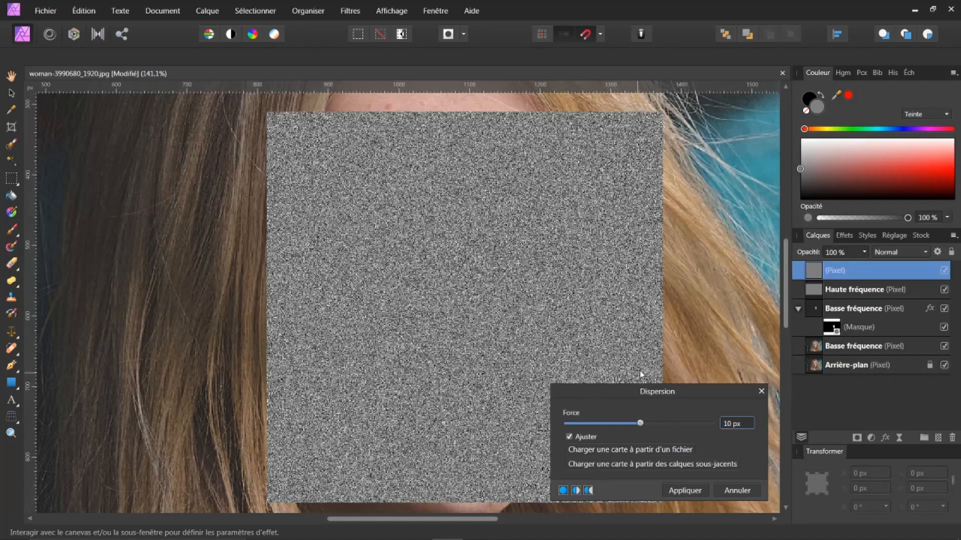
click(586, 465)
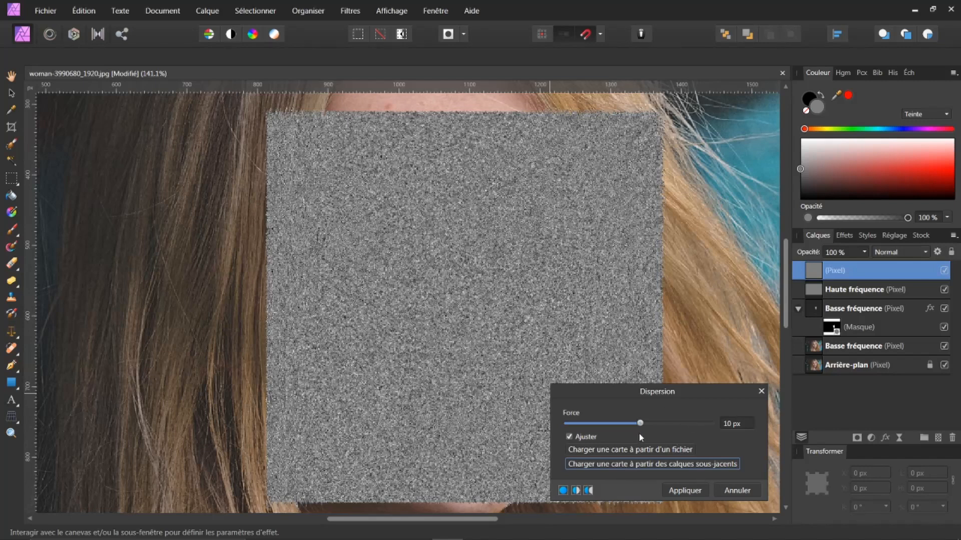
mouse_move(639, 424)
mouse_down()
mouse_move(604, 425)
mouse_move(649, 427)
mouse_up()
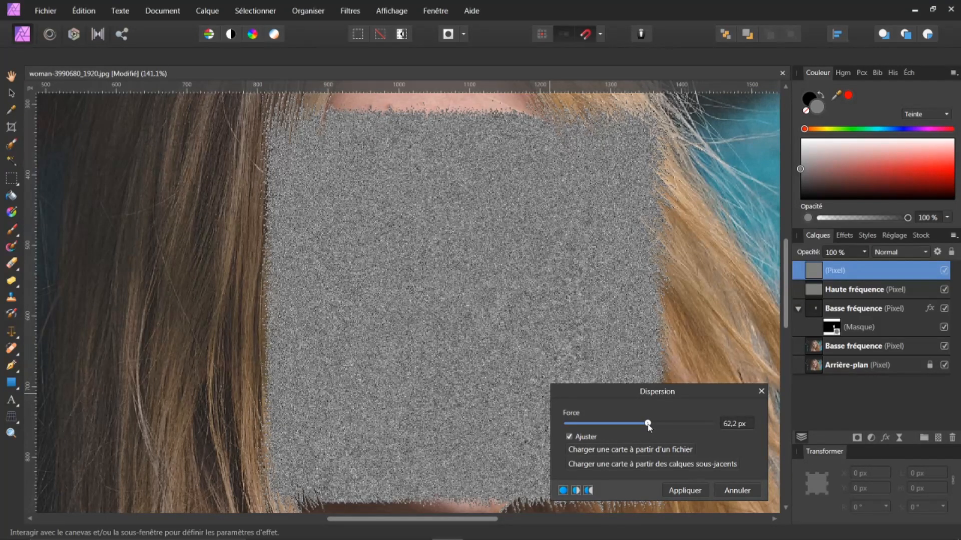
click(685, 491)
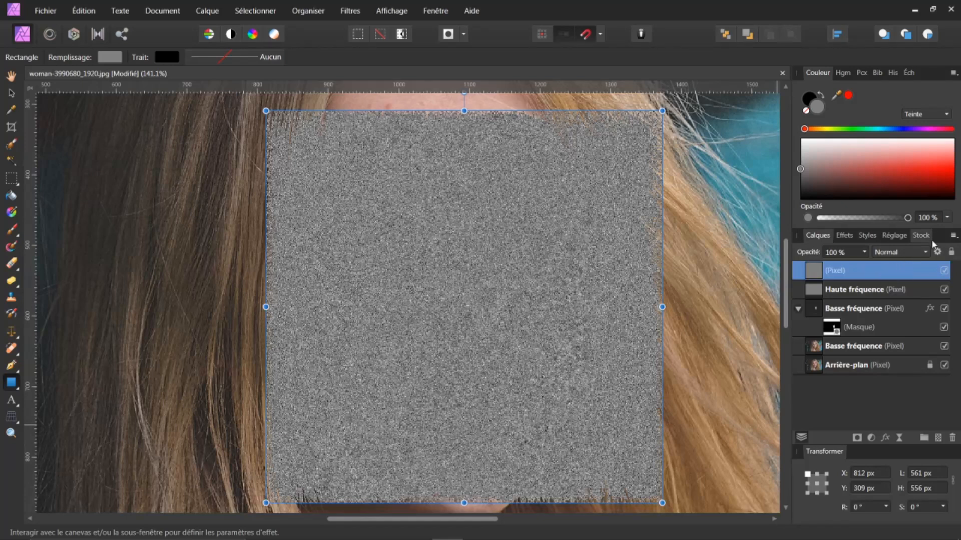
Step: Set the noise layer's blend mode to Lumière tamisée and compare the face with the layer hidden and shown
click(925, 252)
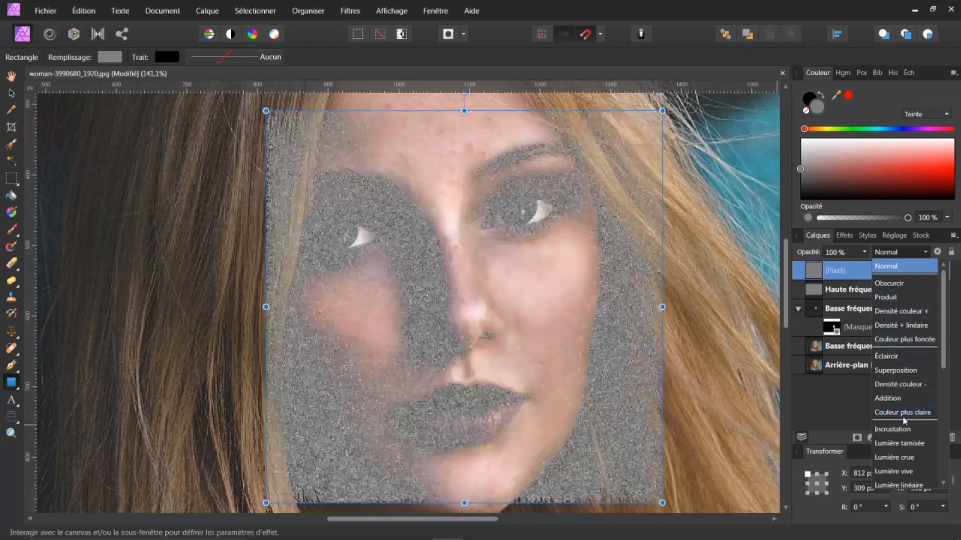
click(891, 443)
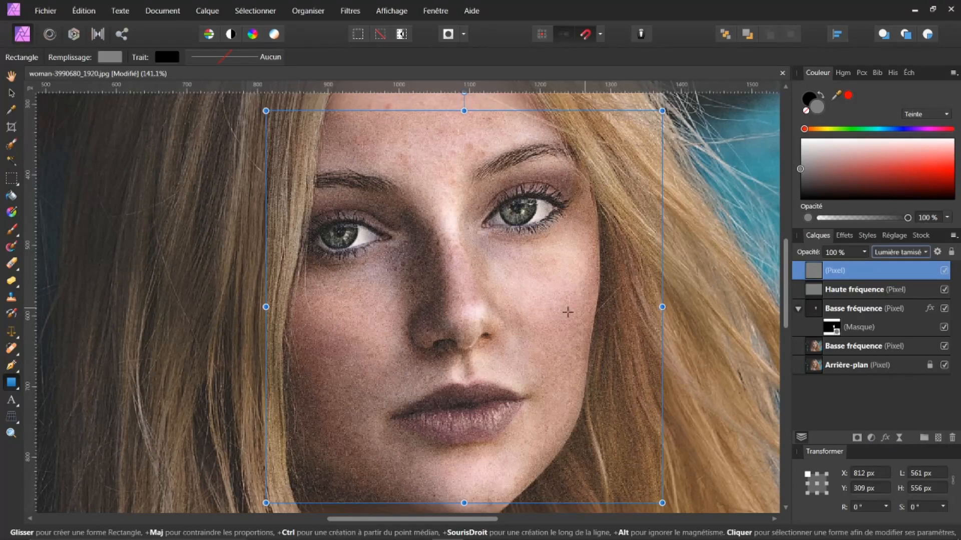
scroll(564, 311, up, 2)
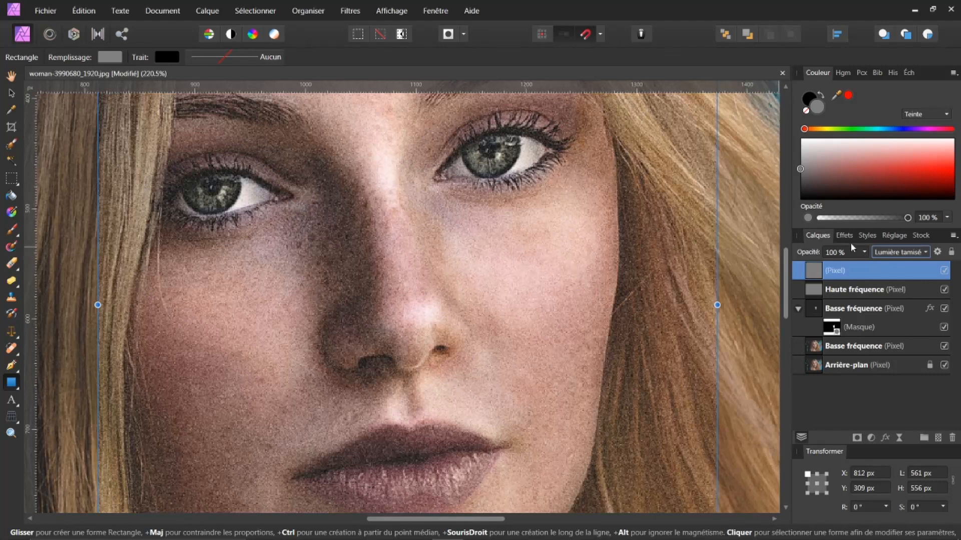
click(944, 271)
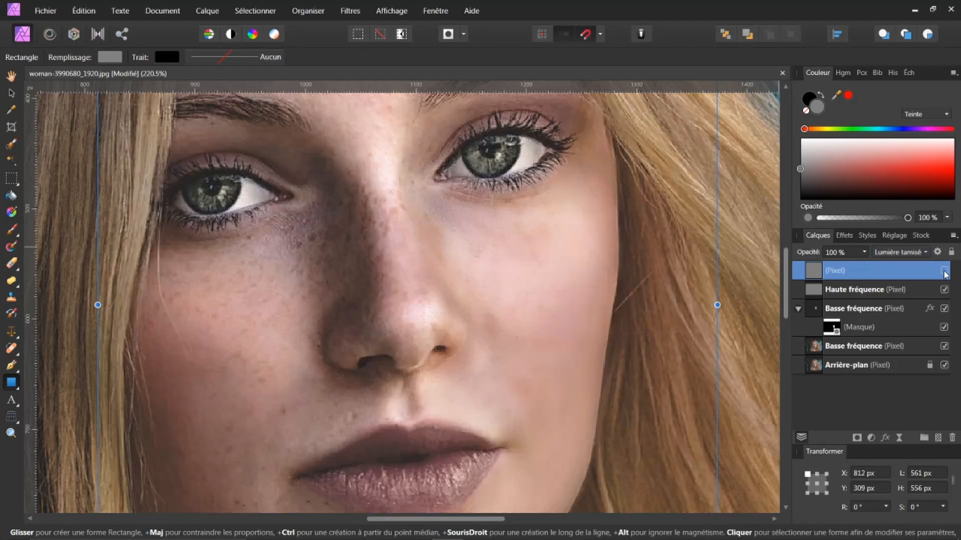
click(944, 270)
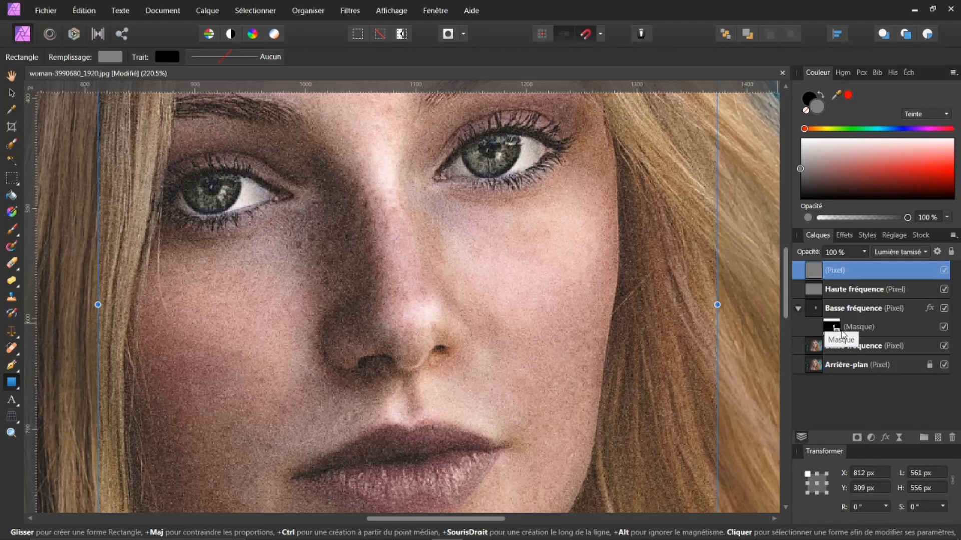
Step: Duplicate the mask of the blurred Basse fréquence layer and move the copy onto the noise layer as its mask
drag(832, 329, 831, 336)
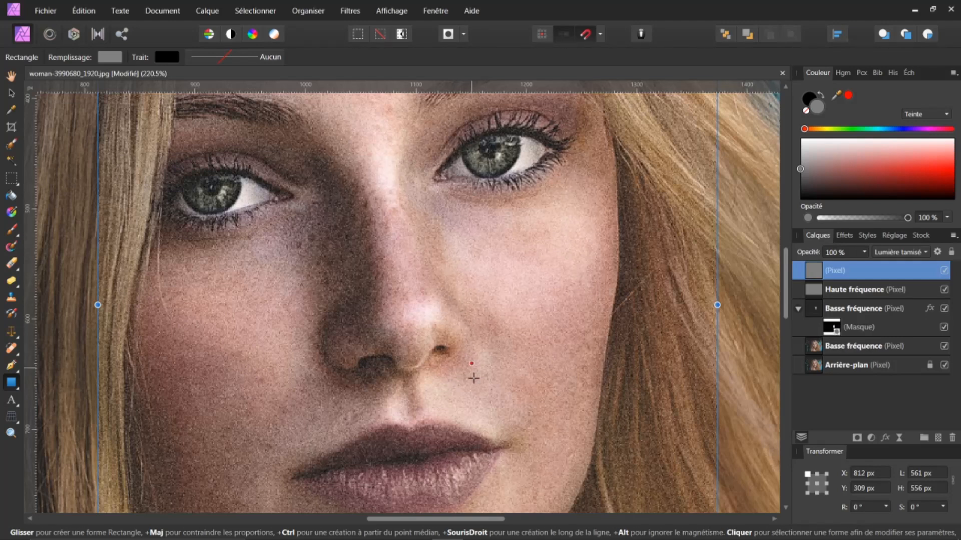
click(833, 331)
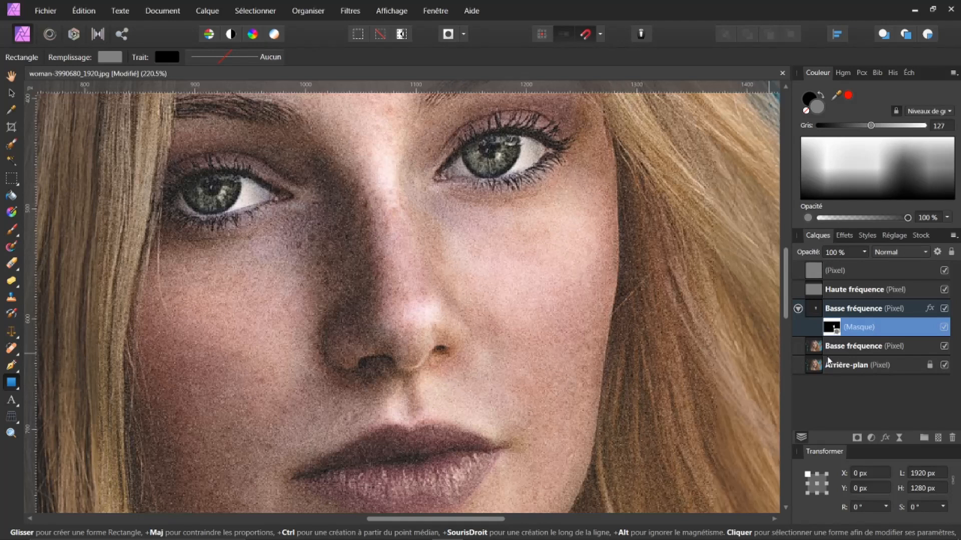
key(ctrl+j)
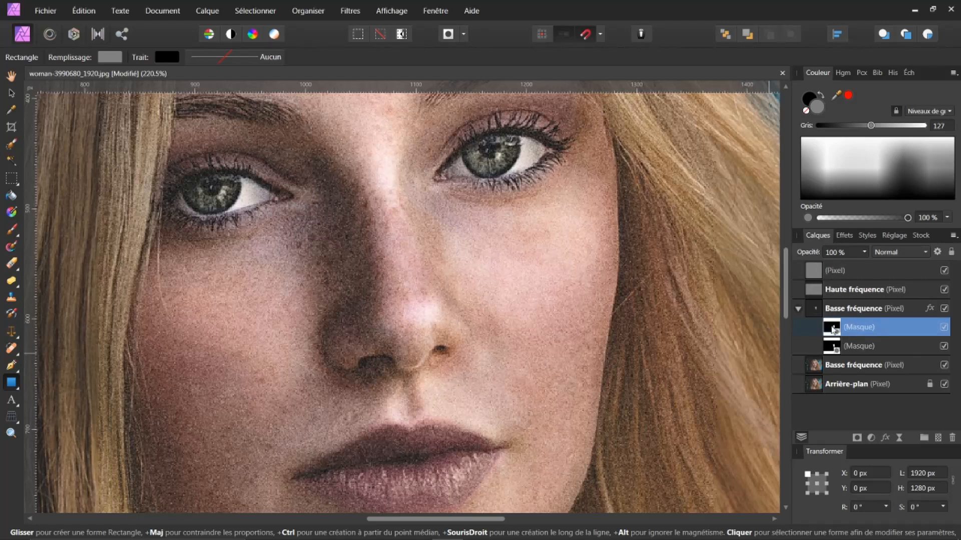
drag(831, 328, 829, 280)
drag(829, 283, 841, 282)
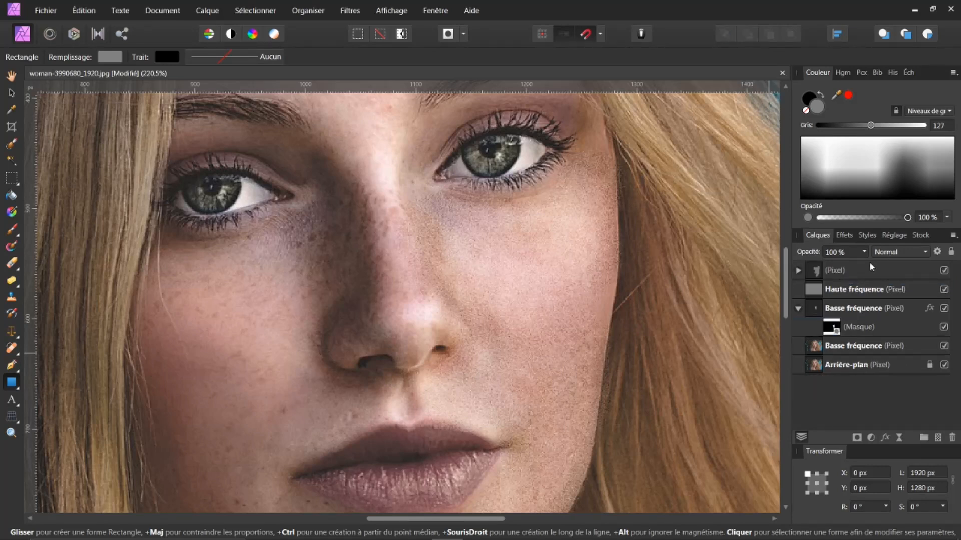
Step: Expand the noise layer and toggle its mask and its visibility to compare the skin texture on the cheek
click(799, 271)
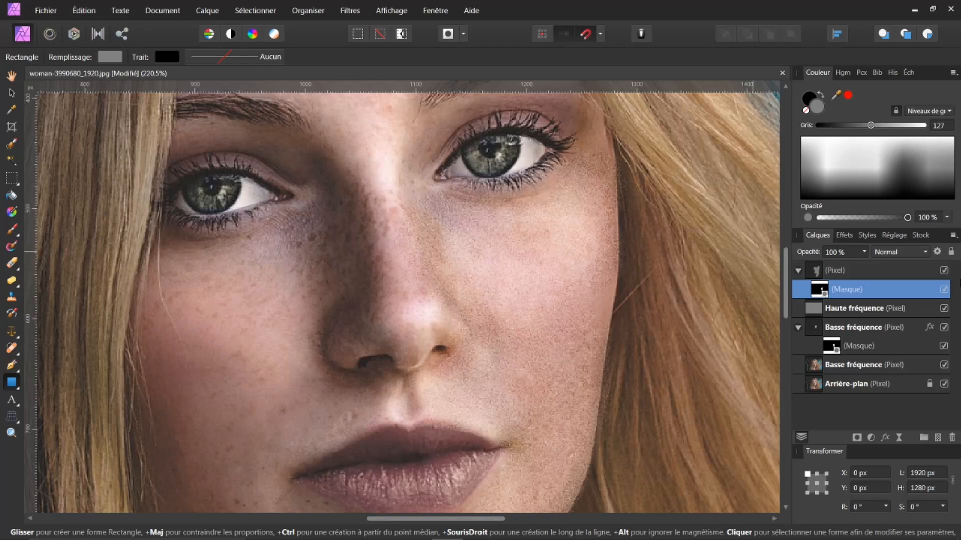
click(944, 290)
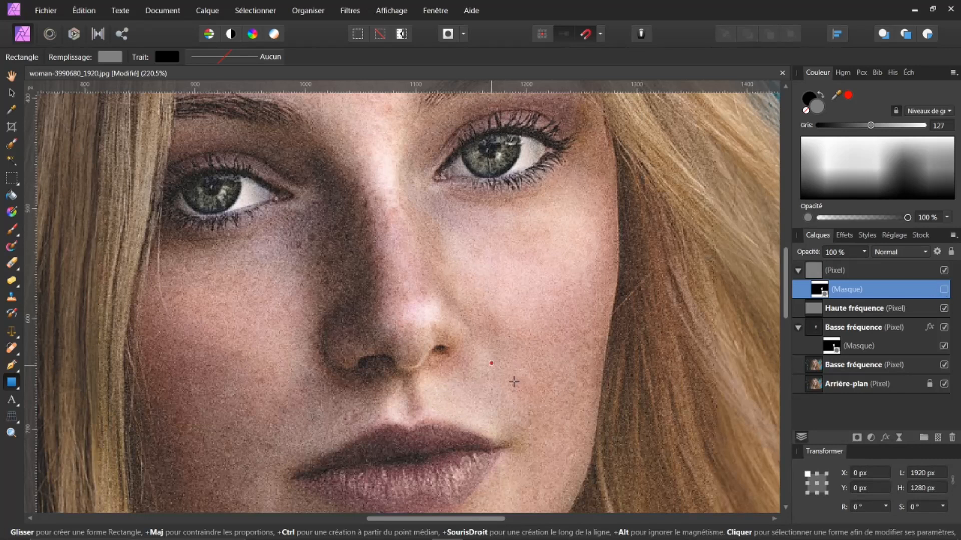
click(944, 290)
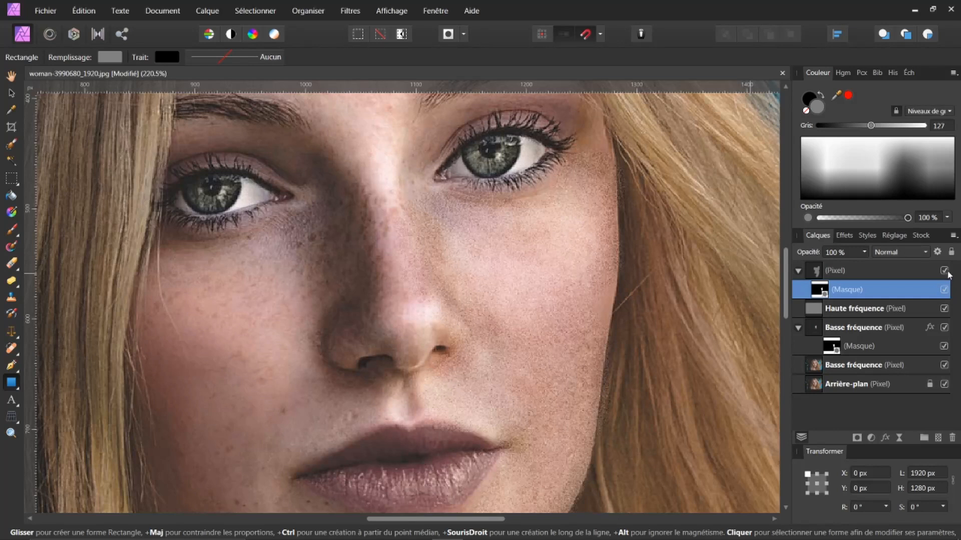
click(945, 272)
click(945, 271)
scroll(520, 316, down, 3)
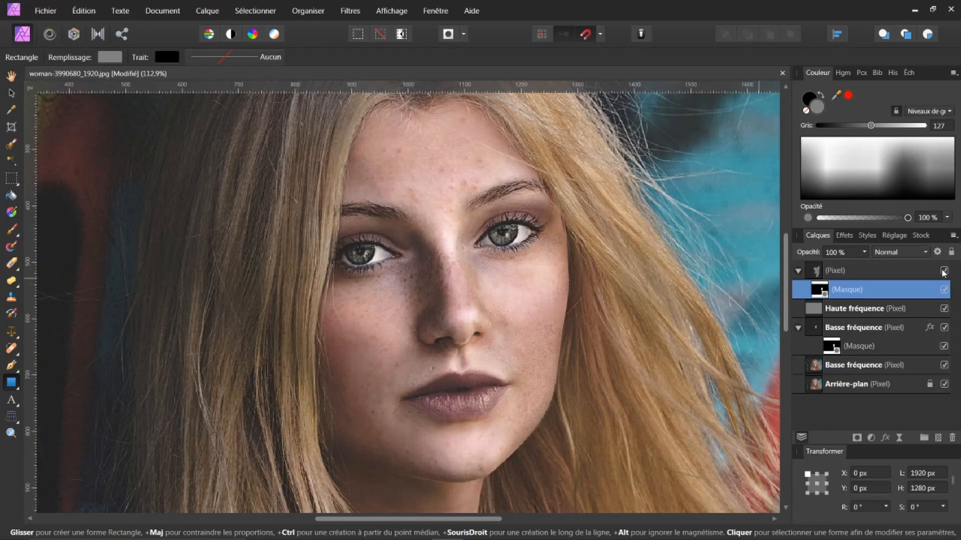
Step: Paint near-white (grey 244) at 65 % brush opacity on the noise layer's mask over the hair beside the cheek
scroll(603, 338, up, 3)
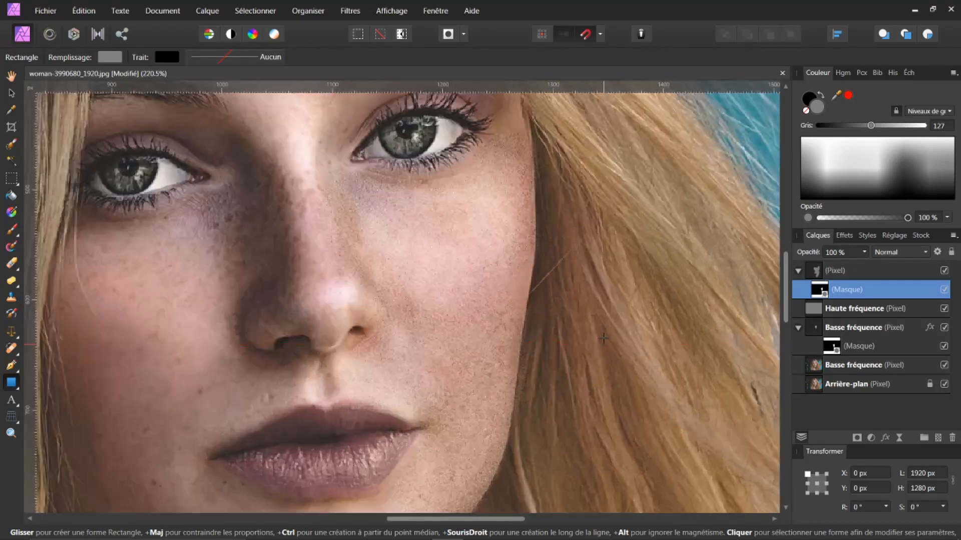
scroll(603, 338, up, 1)
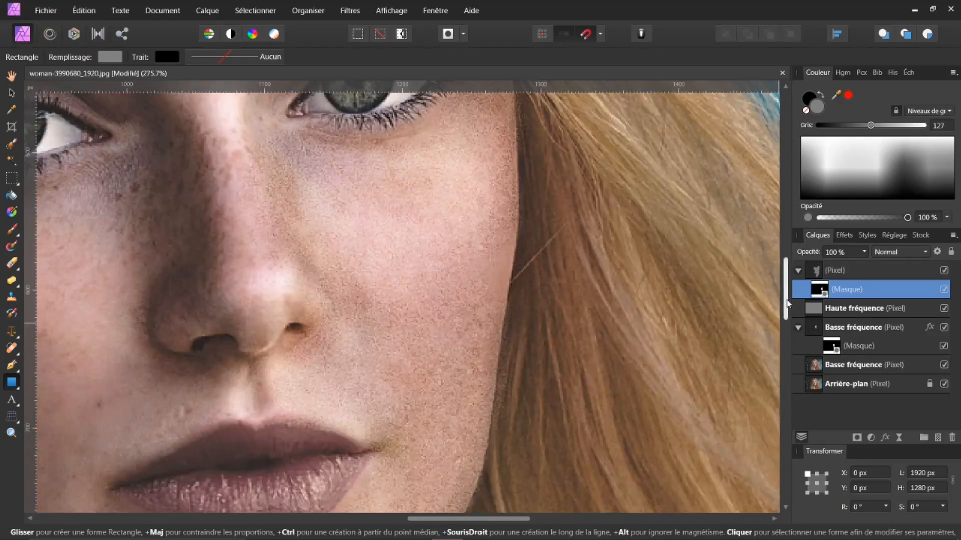
drag(786, 303, 786, 295)
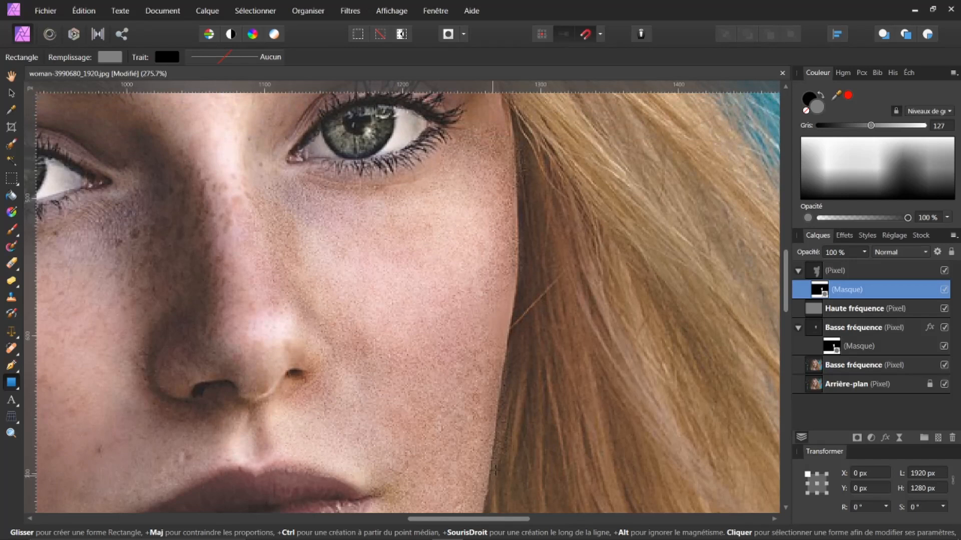
drag(456, 519, 430, 521)
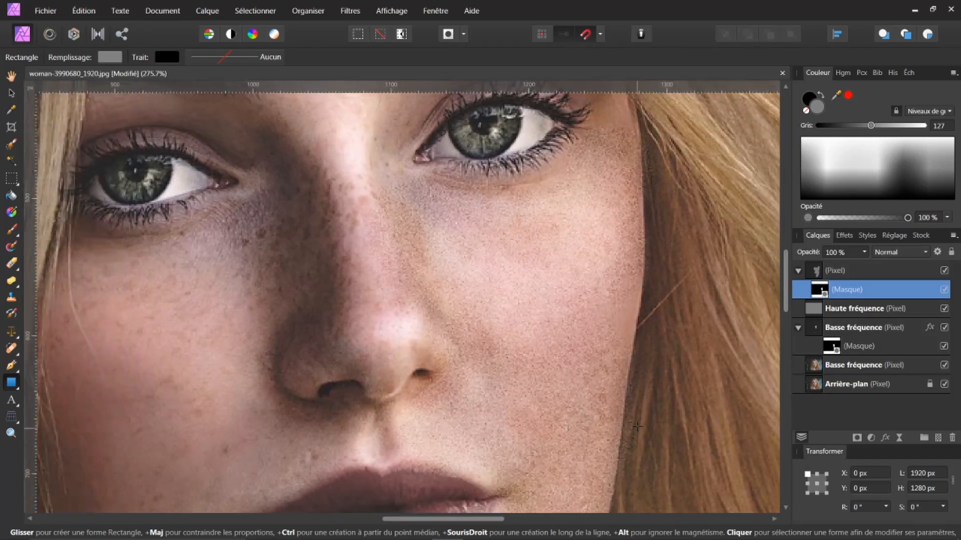
scroll(720, 414, up, 1)
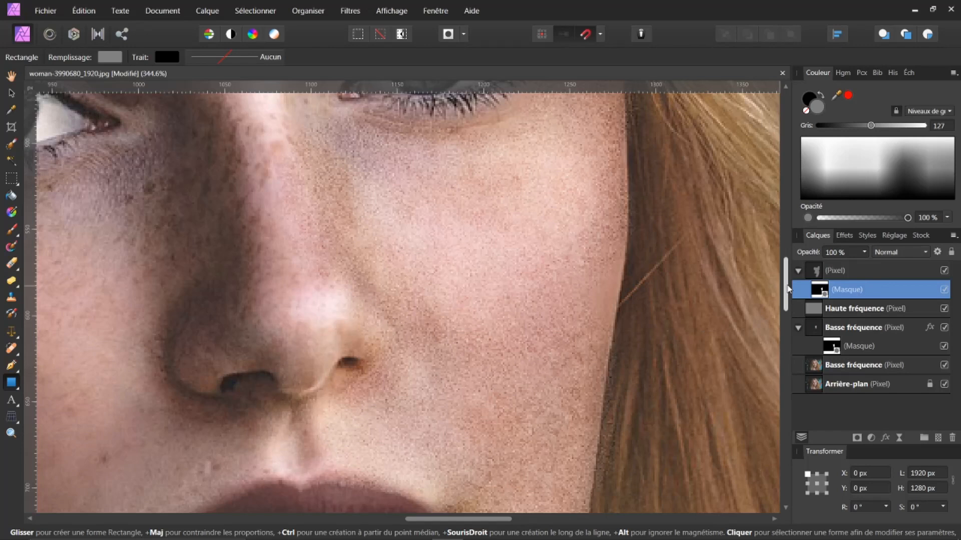
scroll(787, 289, down, 3)
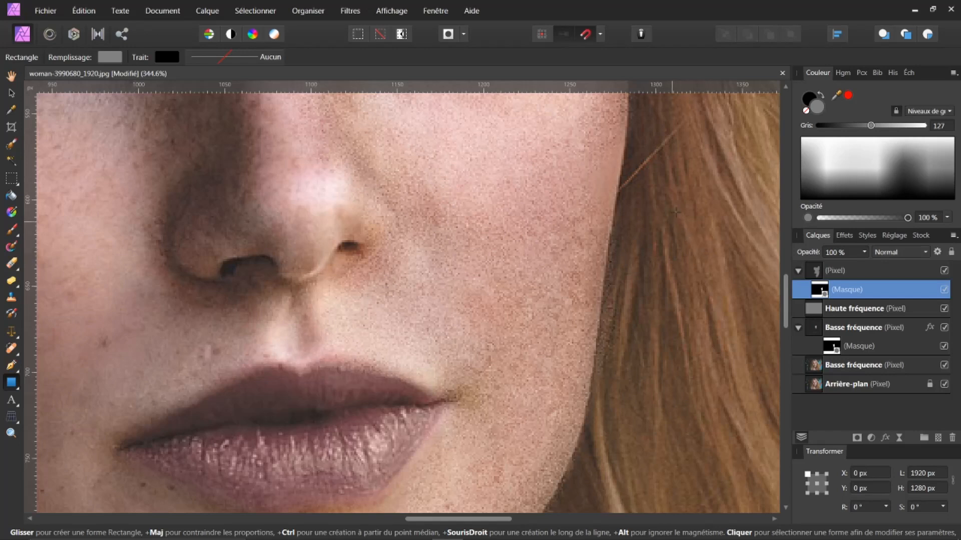
click(11, 230)
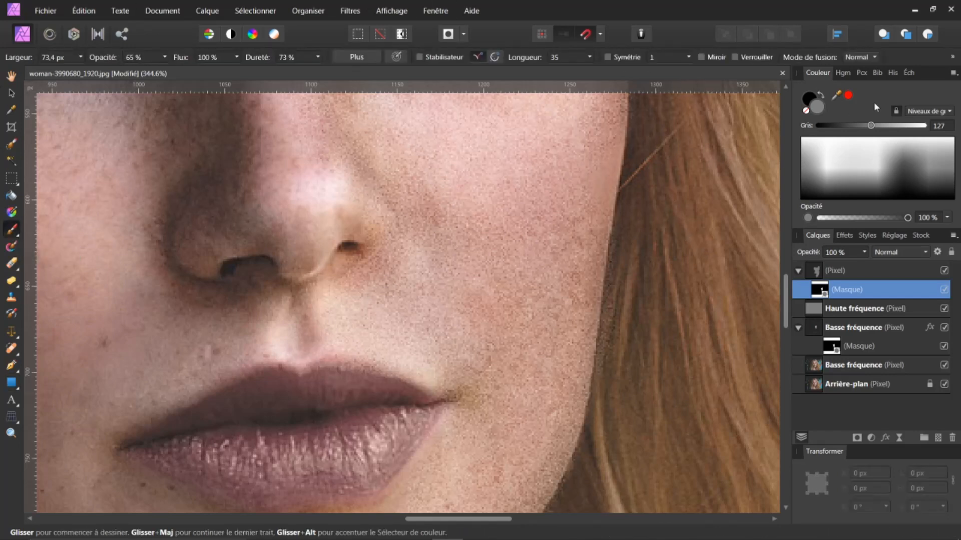
click(843, 149)
mouse_move(645, 329)
mouse_down()
mouse_move(668, 367)
mouse_move(684, 343)
mouse_move(672, 368)
mouse_move(709, 354)
mouse_move(699, 295)
mouse_up()
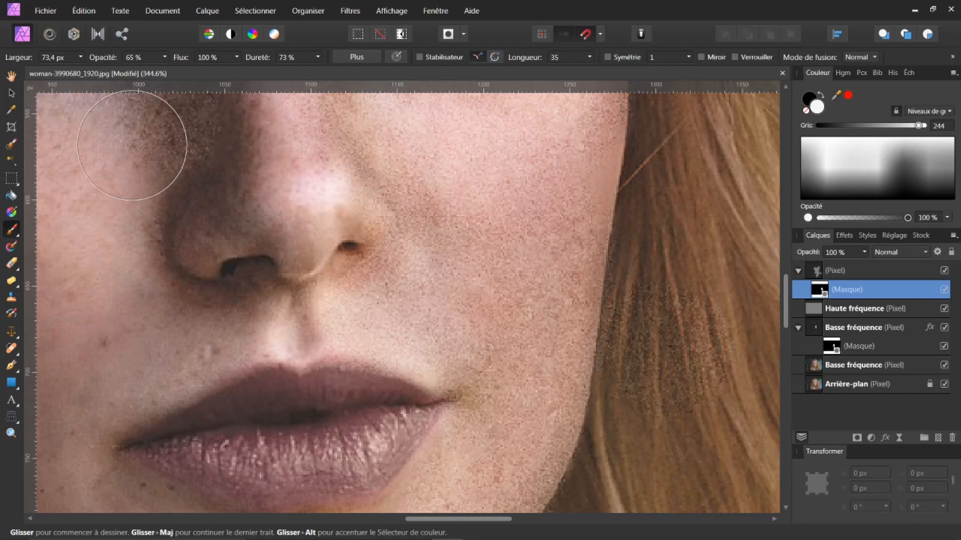
Step: Paint black on the noise layer's mask to remove the noise from the hair beside the cheek and along the jaw edge
click(821, 96)
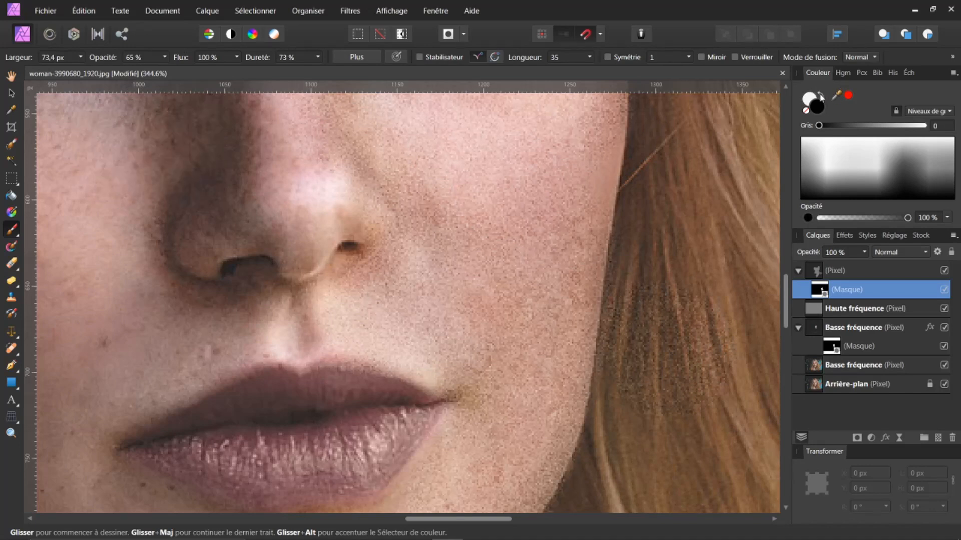
mouse_move(714, 349)
mouse_down()
mouse_move(709, 368)
mouse_move(728, 318)
mouse_move(714, 399)
mouse_move(700, 341)
mouse_move(693, 385)
mouse_move(687, 305)
mouse_move(684, 365)
mouse_move(673, 322)
mouse_move(665, 332)
mouse_move(655, 316)
mouse_move(661, 330)
mouse_move(660, 303)
mouse_move(659, 325)
mouse_move(665, 243)
mouse_move(650, 261)
mouse_move(650, 337)
mouse_move(635, 408)
mouse_move(635, 426)
mouse_move(655, 365)
mouse_move(651, 349)
mouse_move(648, 441)
mouse_move(677, 360)
mouse_move(659, 452)
mouse_move(675, 326)
mouse_move(659, 357)
mouse_move(652, 313)
mouse_move(639, 447)
mouse_move(600, 515)
mouse_up()
scroll(786, 310, down, 4)
mouse_move(620, 393)
mouse_down()
mouse_move(558, 461)
mouse_move(549, 465)
mouse_move(555, 444)
mouse_move(498, 479)
mouse_move(571, 420)
mouse_move(610, 359)
mouse_move(571, 435)
mouse_move(628, 362)
mouse_move(621, 382)
mouse_move(695, 204)
mouse_move(667, 323)
mouse_move(587, 220)
mouse_move(487, 146)
mouse_up()
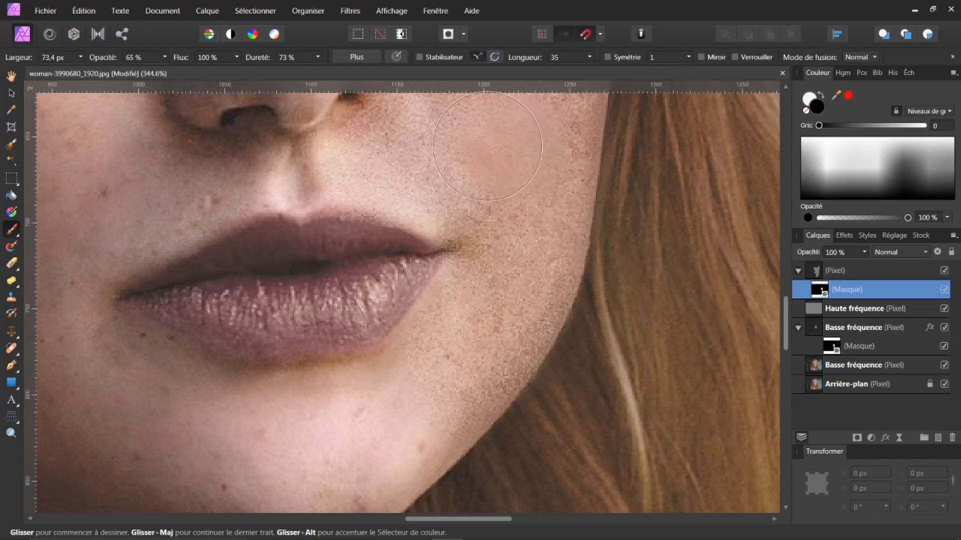
Step: Enable the Flou gaussien effect on the noise layer, trying very small radii and leaving it at 0 px
drag(789, 330, 792, 278)
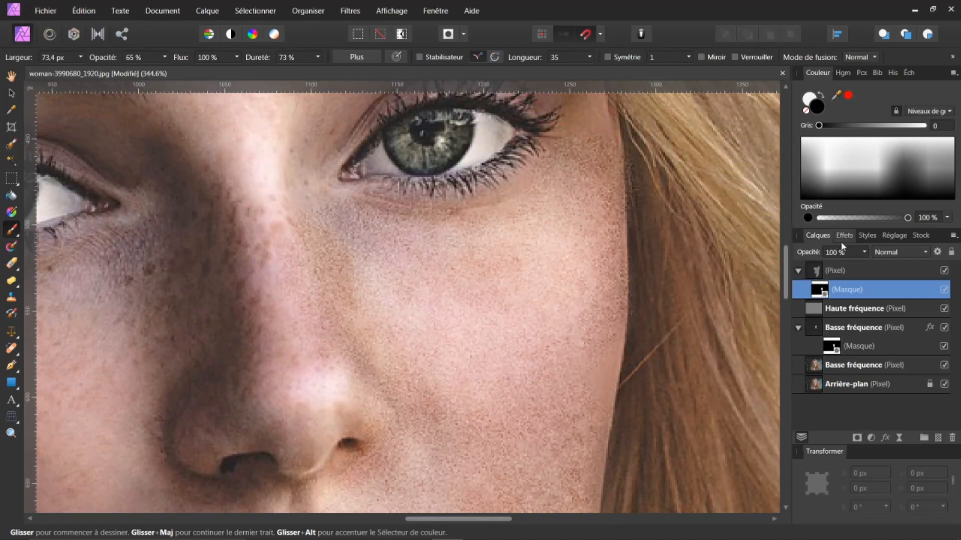
click(834, 270)
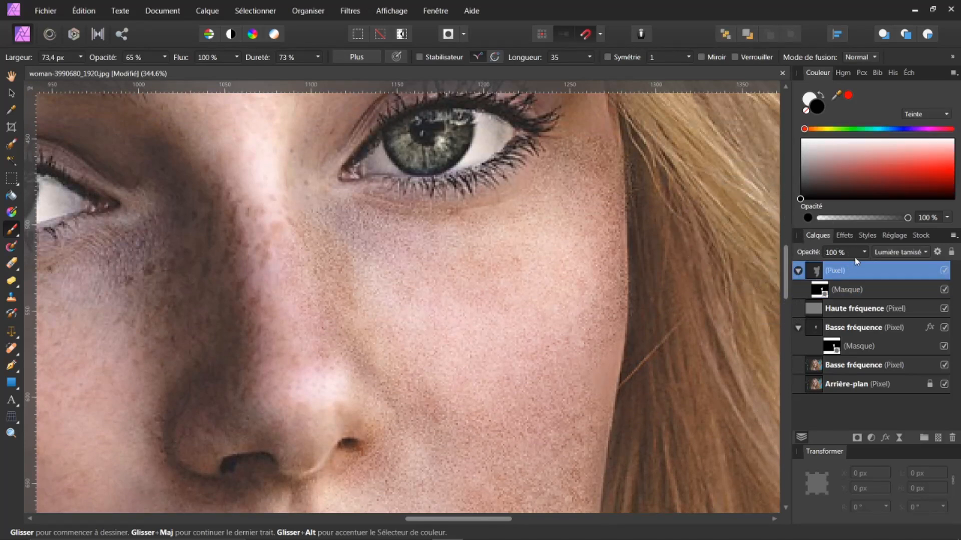
click(845, 236)
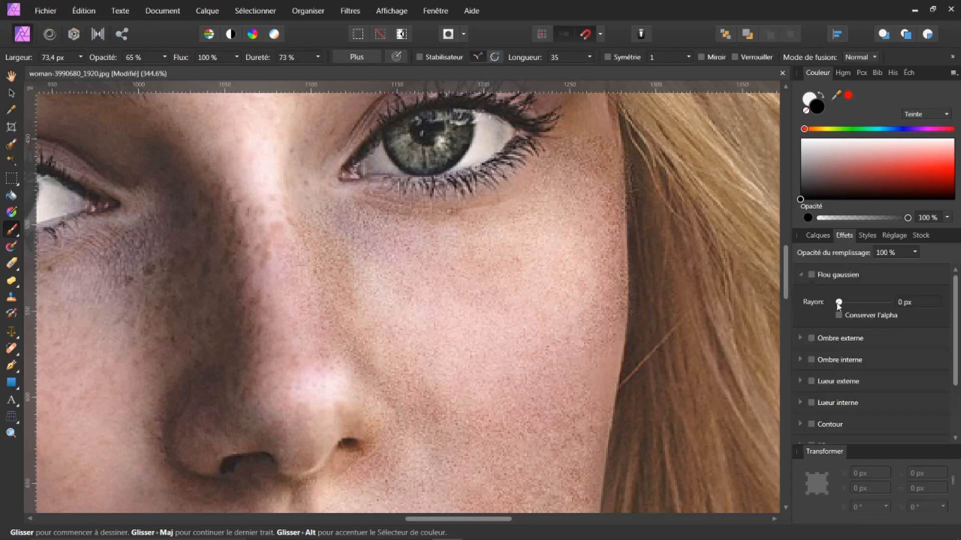
drag(839, 302, 840, 304)
drag(840, 303, 841, 304)
drag(841, 304, 841, 302)
drag(841, 301, 839, 301)
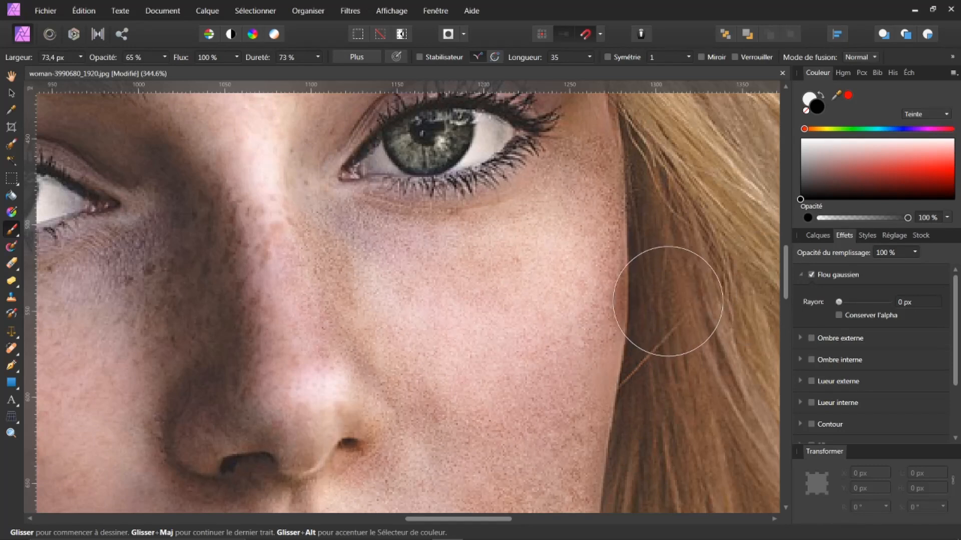
Step: Reduce the noise layer's fill opacity (Opacité du remplissage) to 70 % and check the skin texture on the face
scroll(675, 298, down, 2)
scroll(676, 299, down, 3)
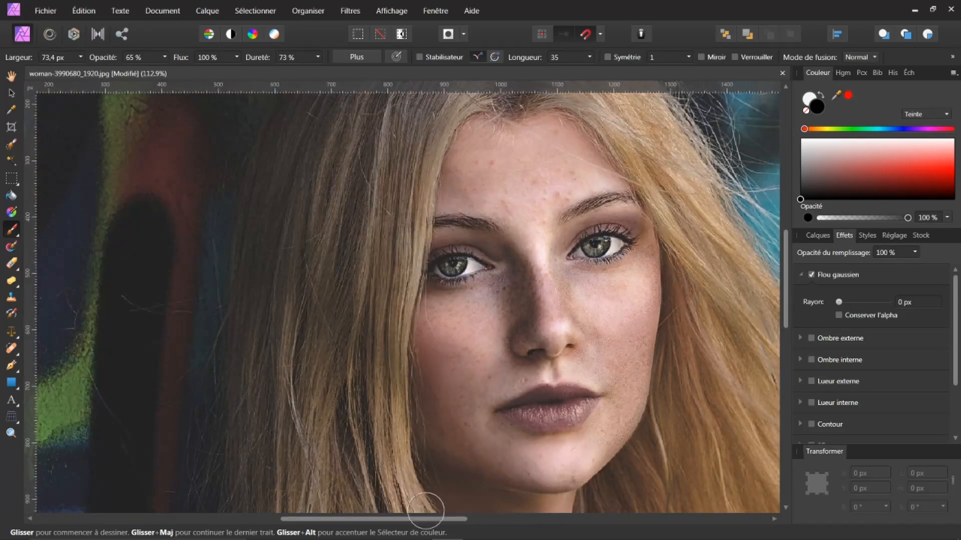
drag(422, 521, 483, 530)
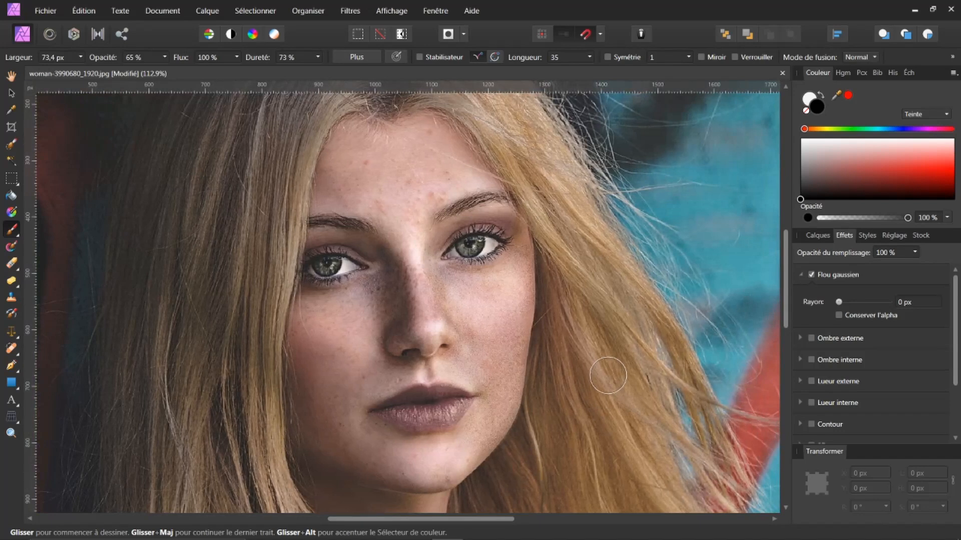
scroll(607, 374, up, 4)
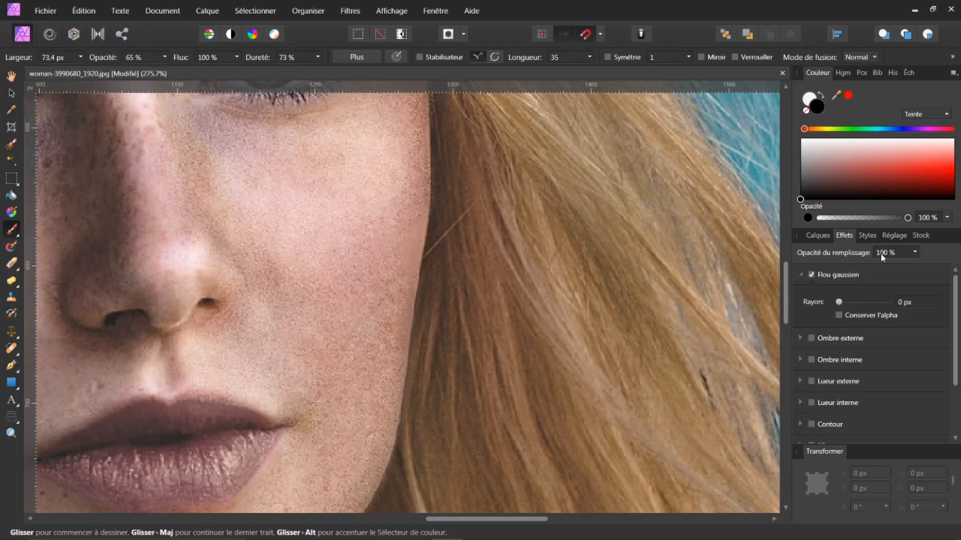
click(914, 253)
drag(917, 265, 892, 270)
drag(811, 232, 846, 234)
scroll(650, 294, down, 1)
scroll(649, 293, up, 1)
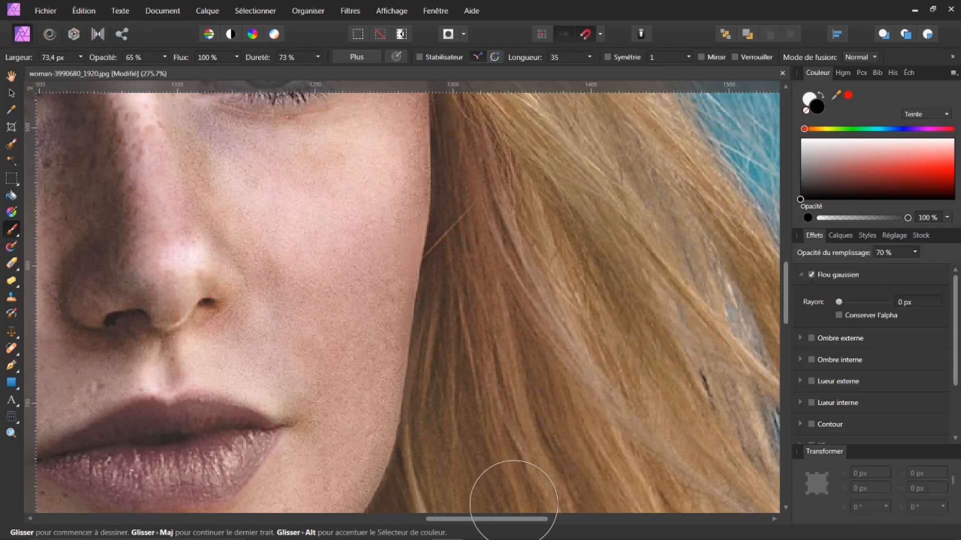
scroll(575, 375, down, 3)
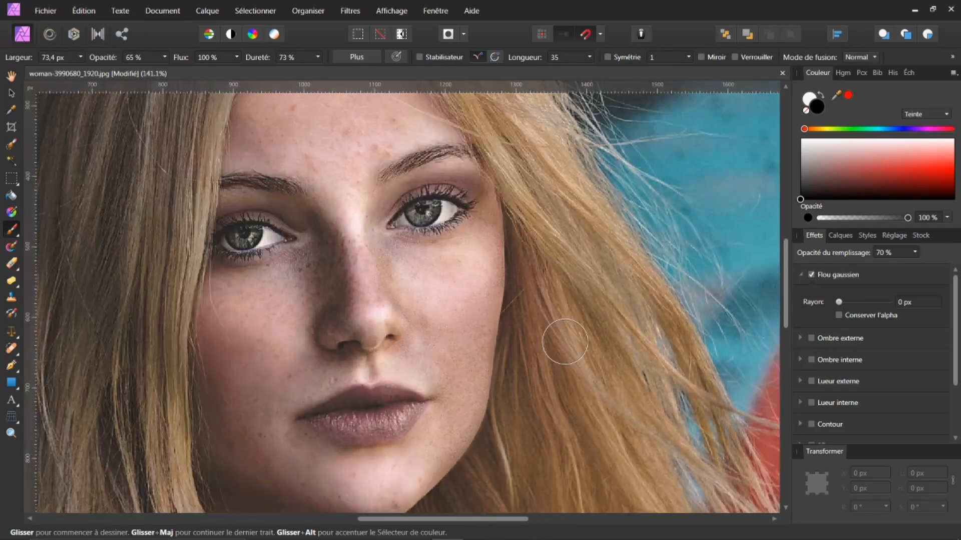
scroll(576, 337, up, 2)
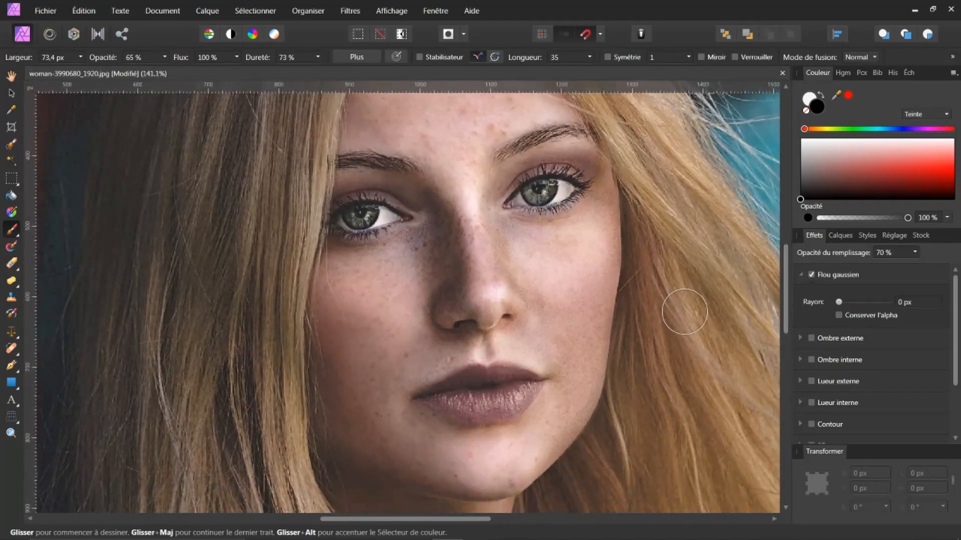
scroll(684, 311, down, 1)
Step: Duplicate the Arrière-plan layer and move the copy to the top of the layer stack
click(839, 238)
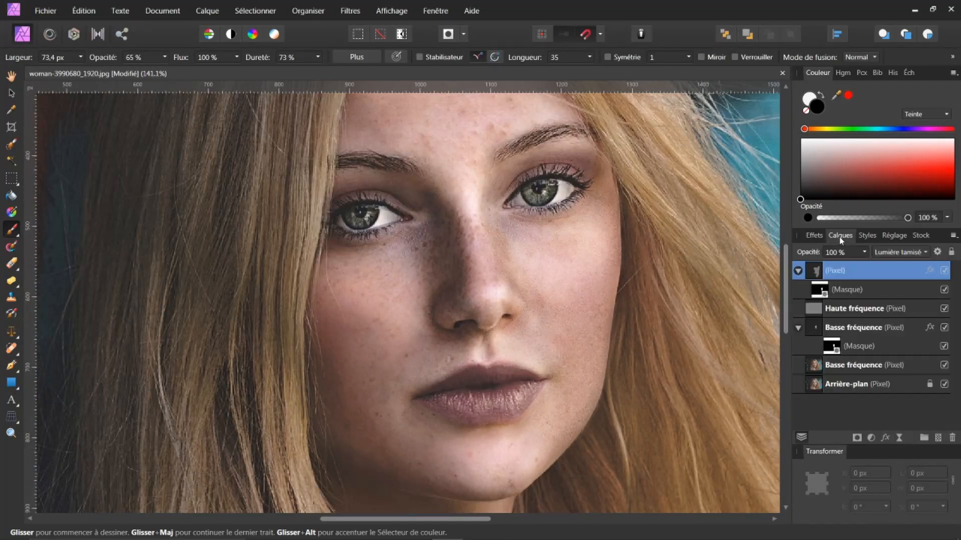
click(844, 390)
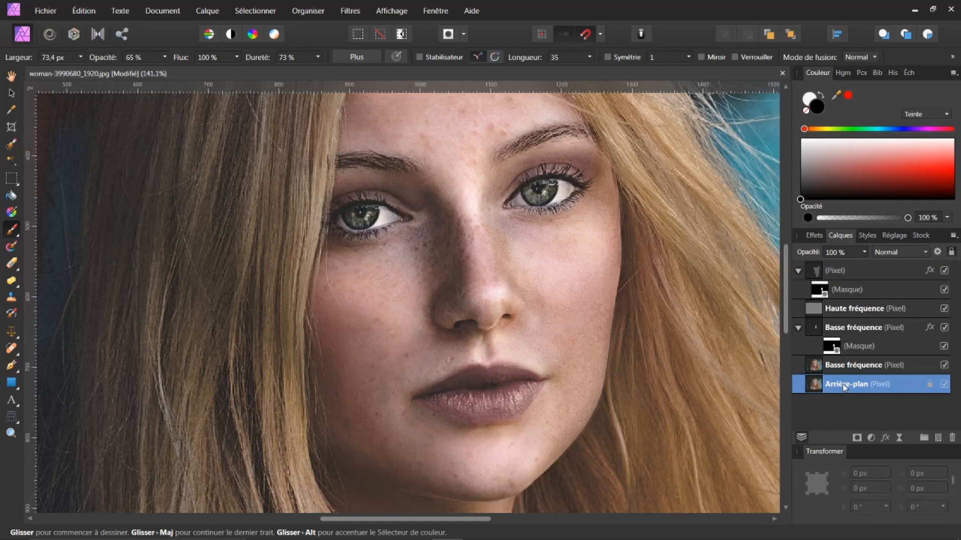
key(ctrl+j)
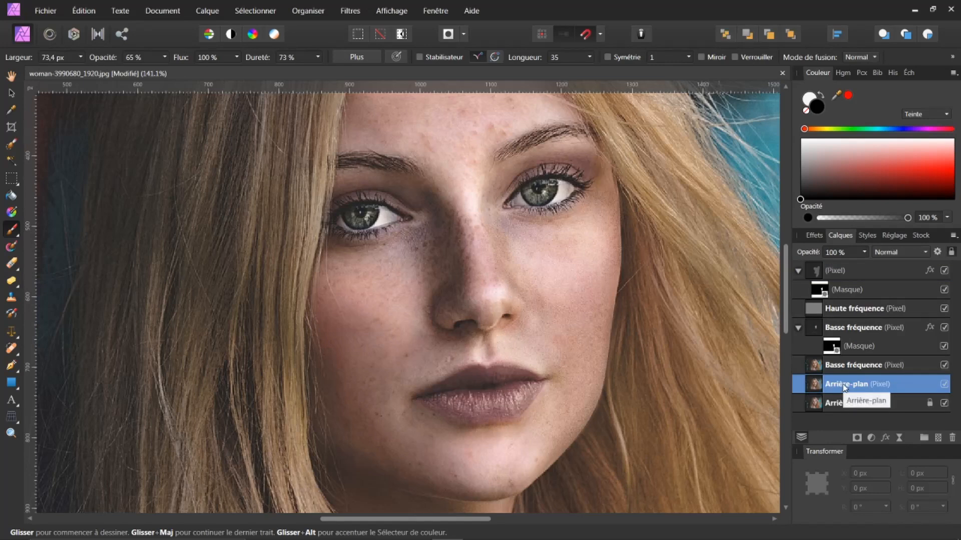
drag(844, 388, 848, 264)
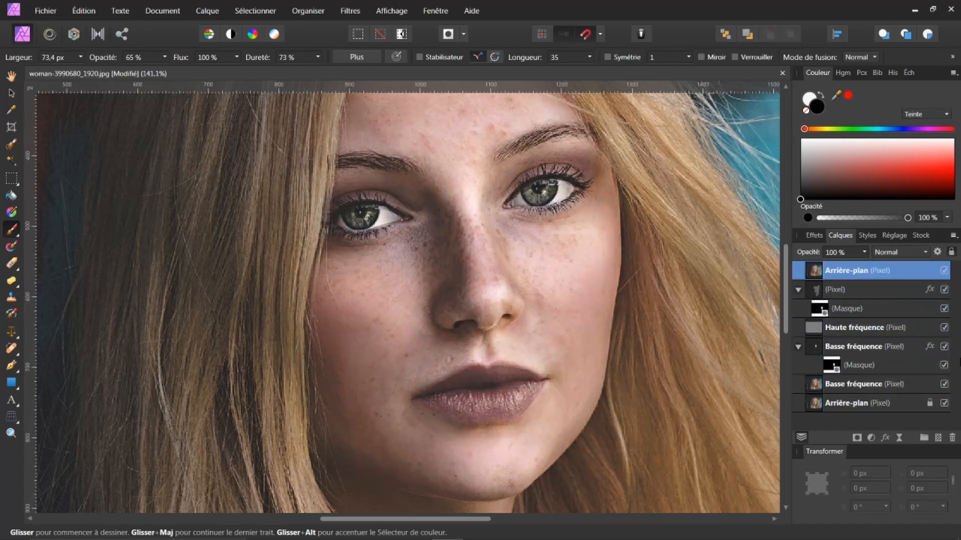
Step: Toggle the visibility of the top Arrière-plan copy to compare the original skin with the retouched one, leaving the copy hidden
scroll(640, 317, up, 1)
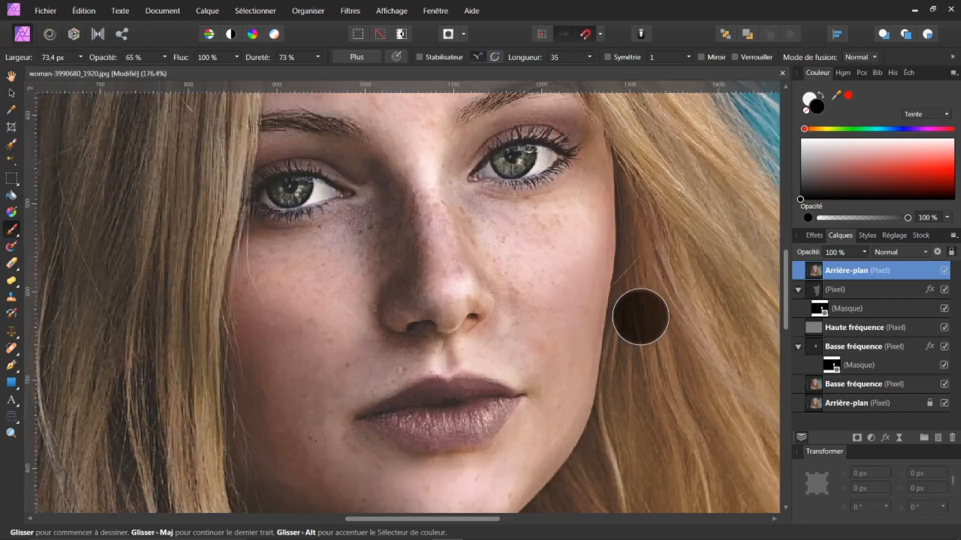
click(944, 271)
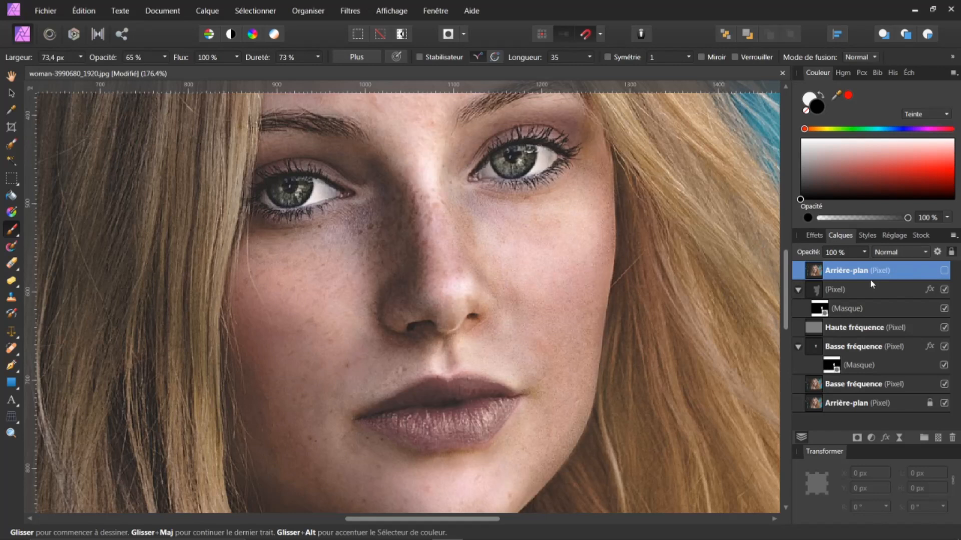
click(842, 290)
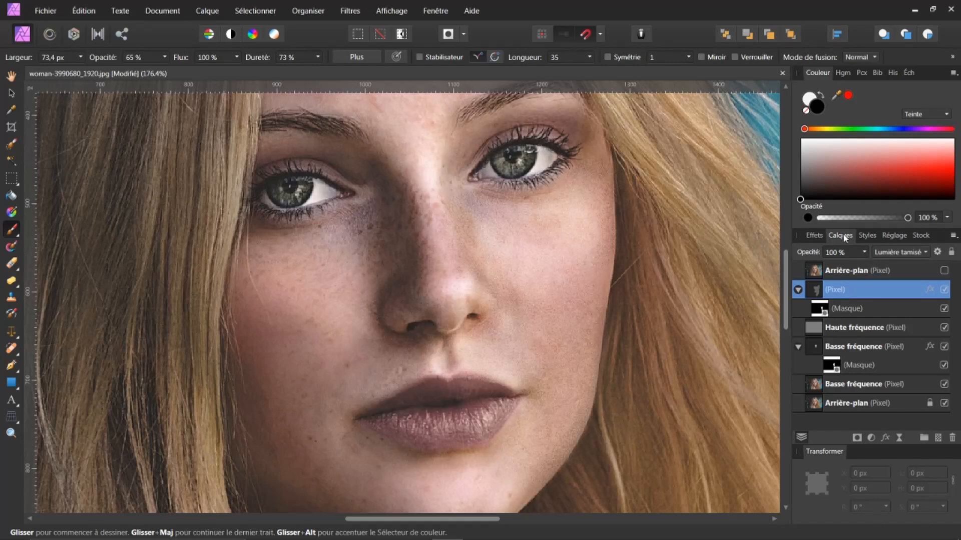
click(839, 270)
double_click(840, 270)
click(841, 309)
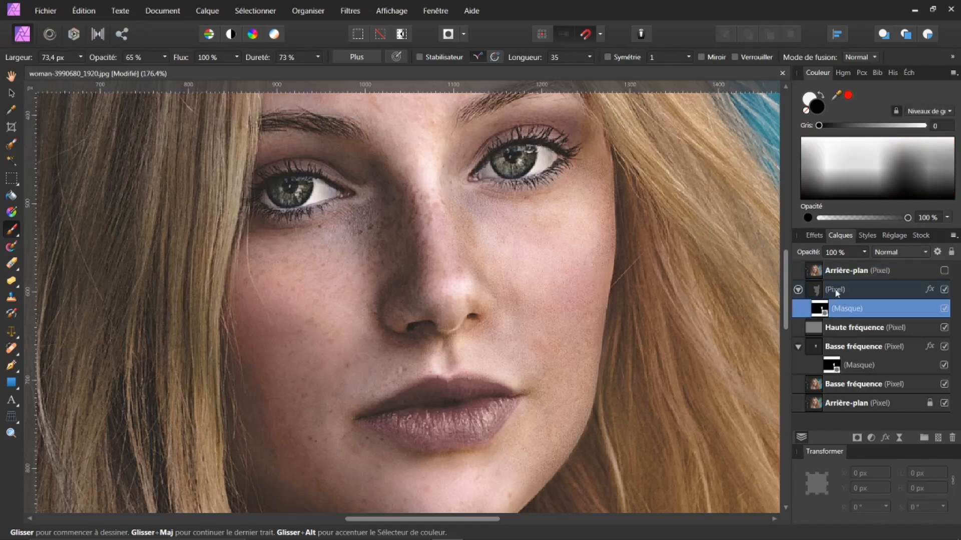
click(836, 291)
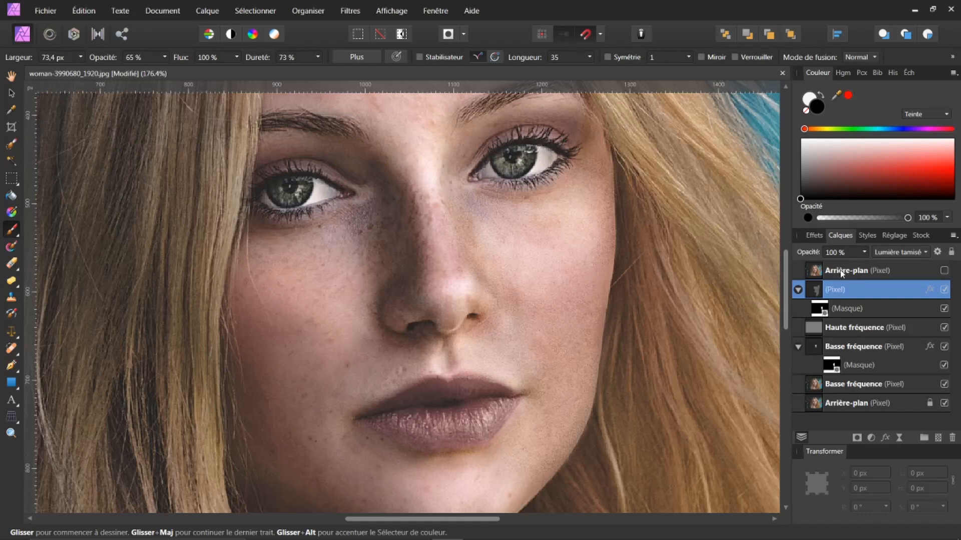
click(844, 271)
click(944, 271)
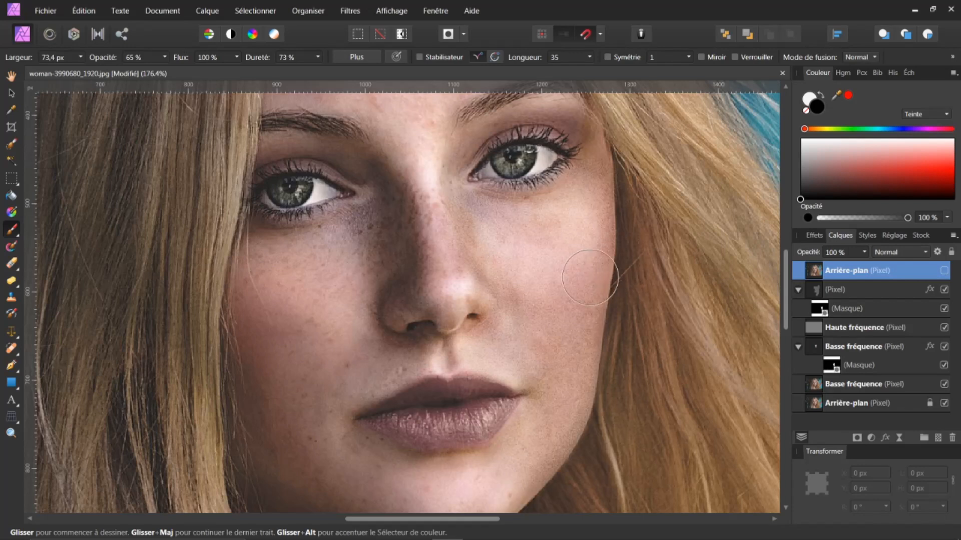
scroll(608, 285, down, 3)
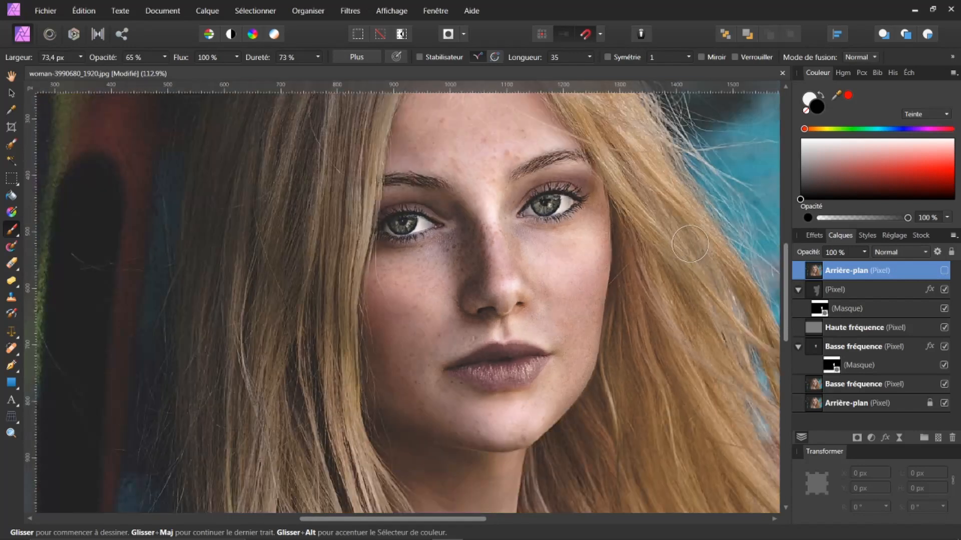